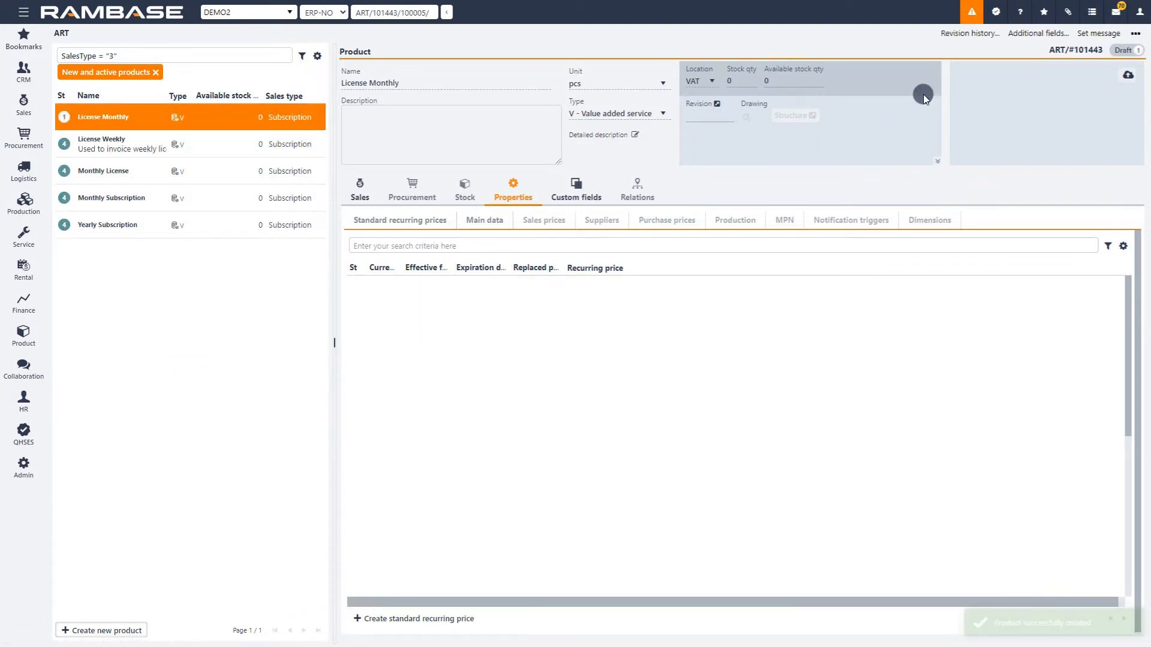
Activate the License Monthly product.
click(1135, 33)
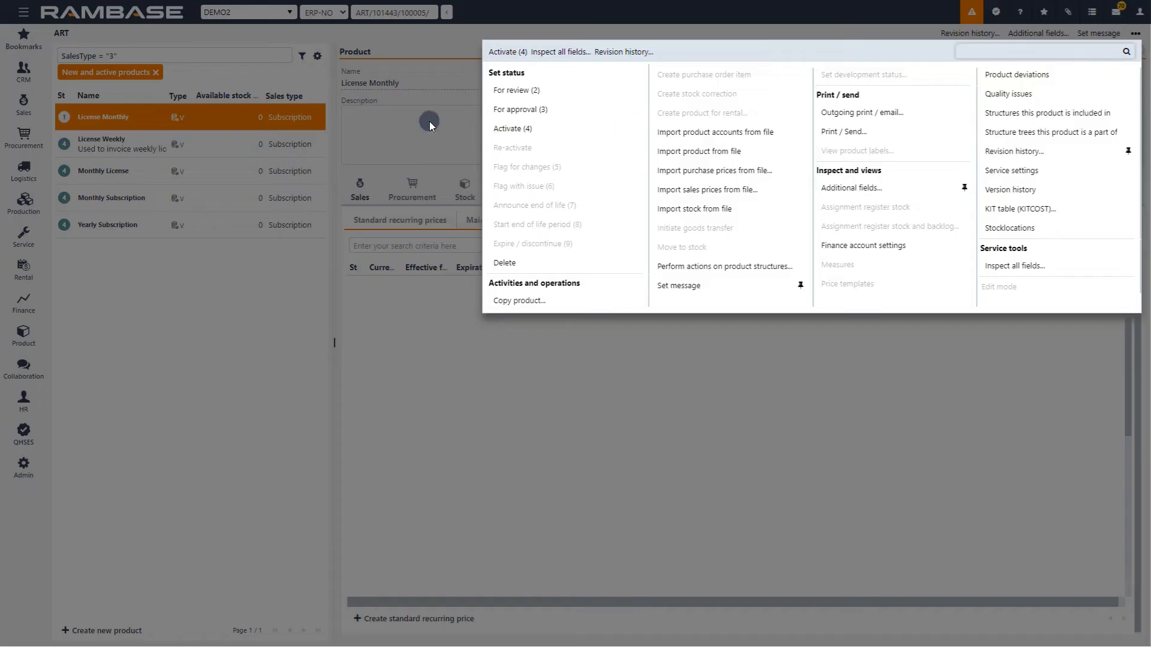
click(505, 129)
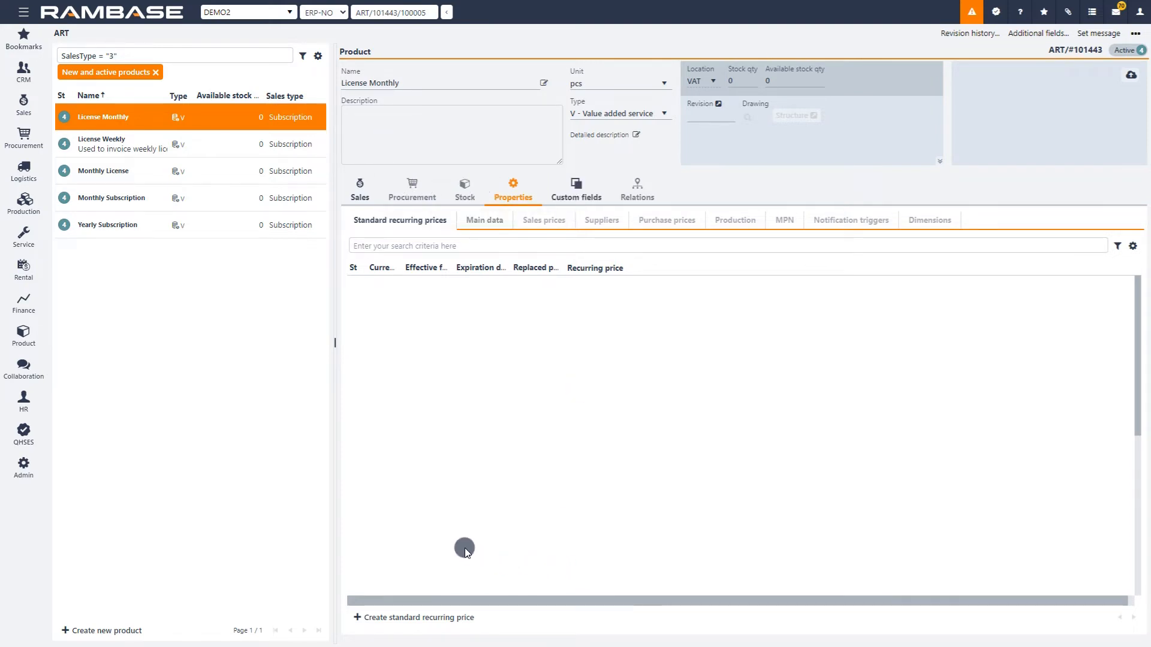
Create a standard recurring price for License Monthly in Norwegian krone, effective from 2022.01.01, with no expiration date.
click(405, 623)
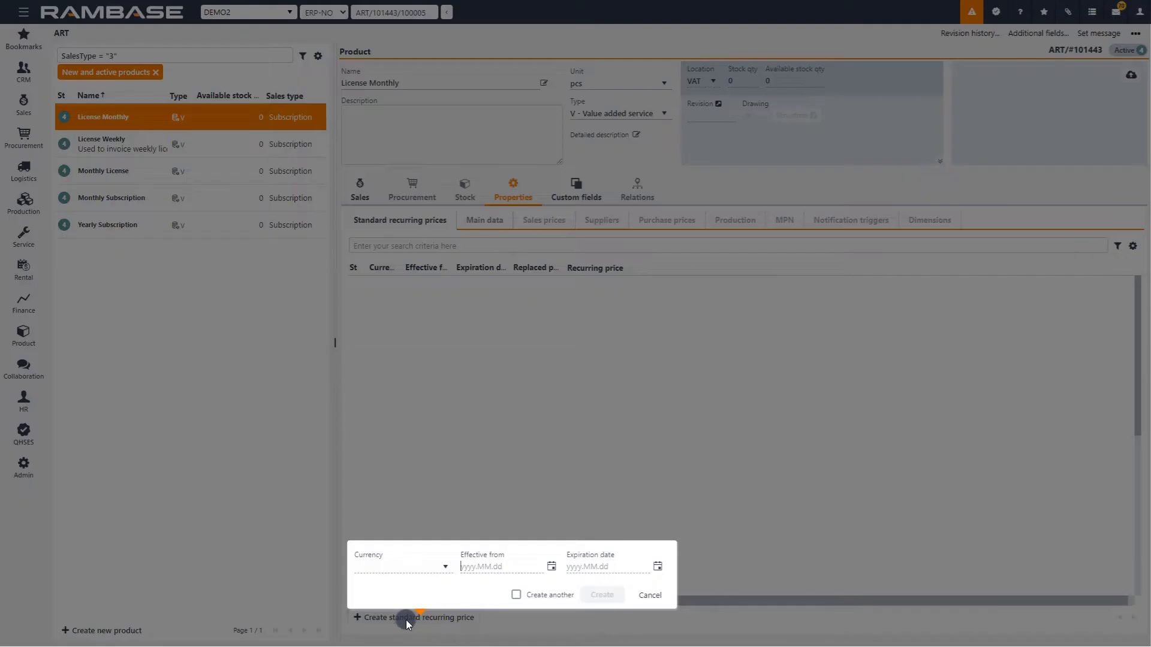
click(437, 568)
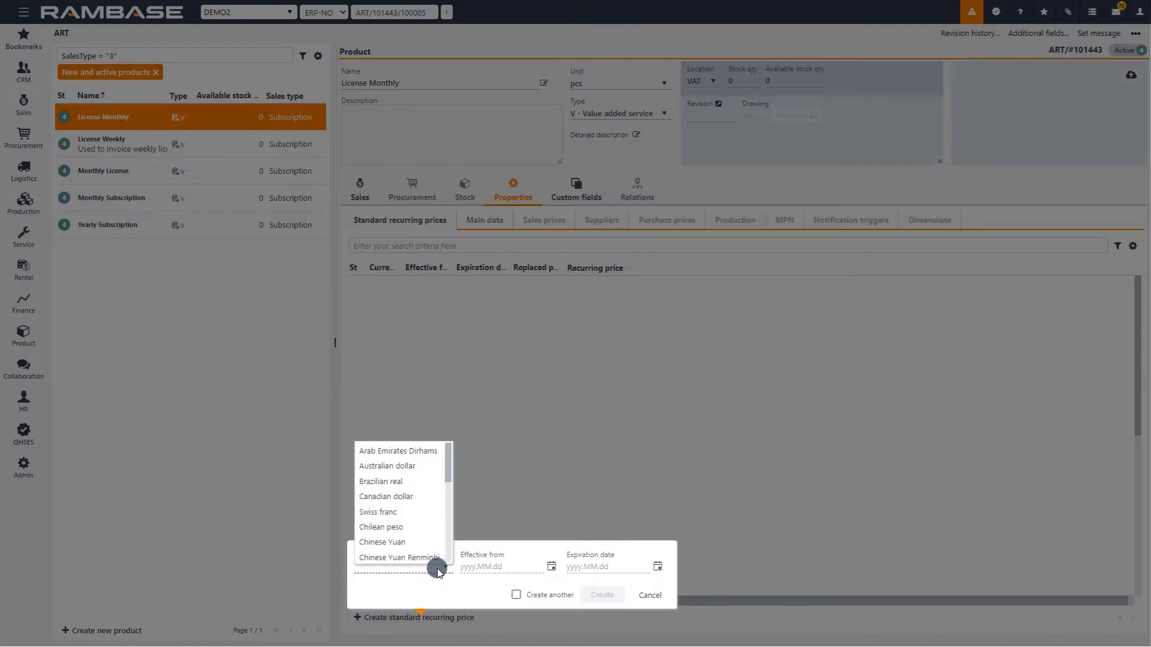
key(n)
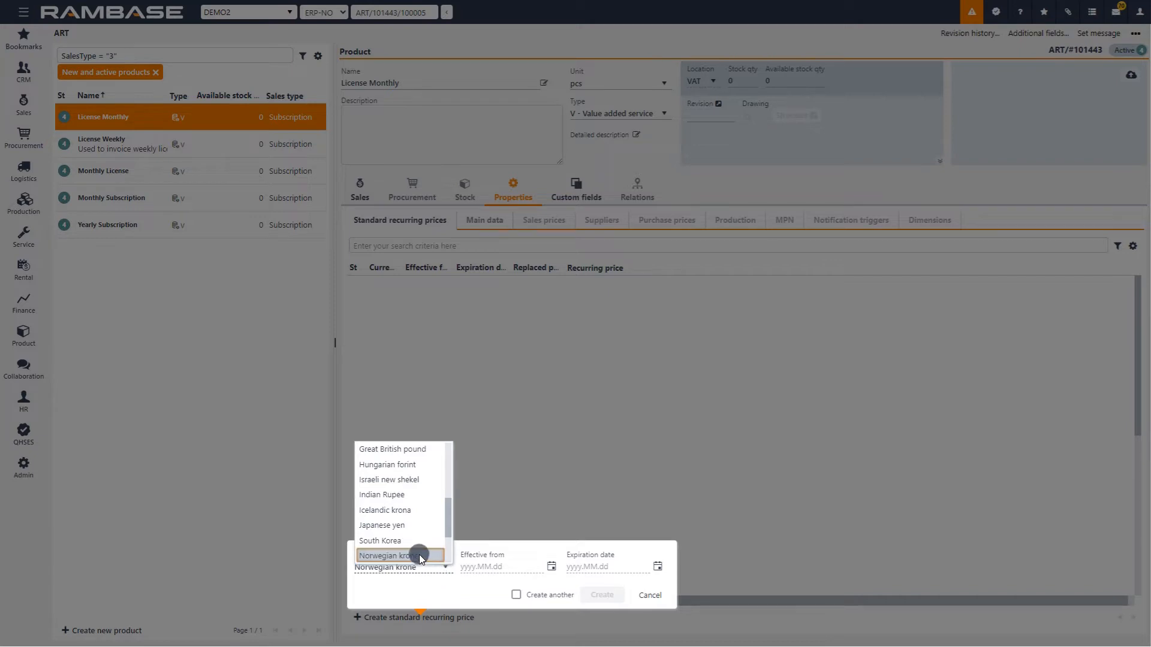
click(419, 555)
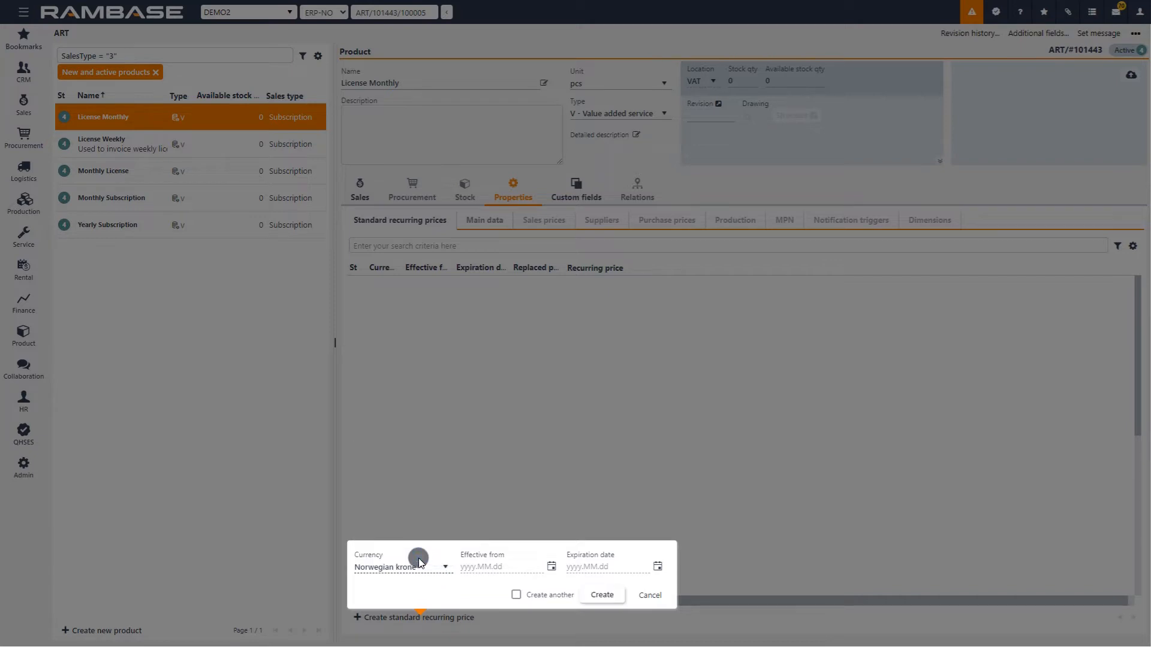
click(551, 567)
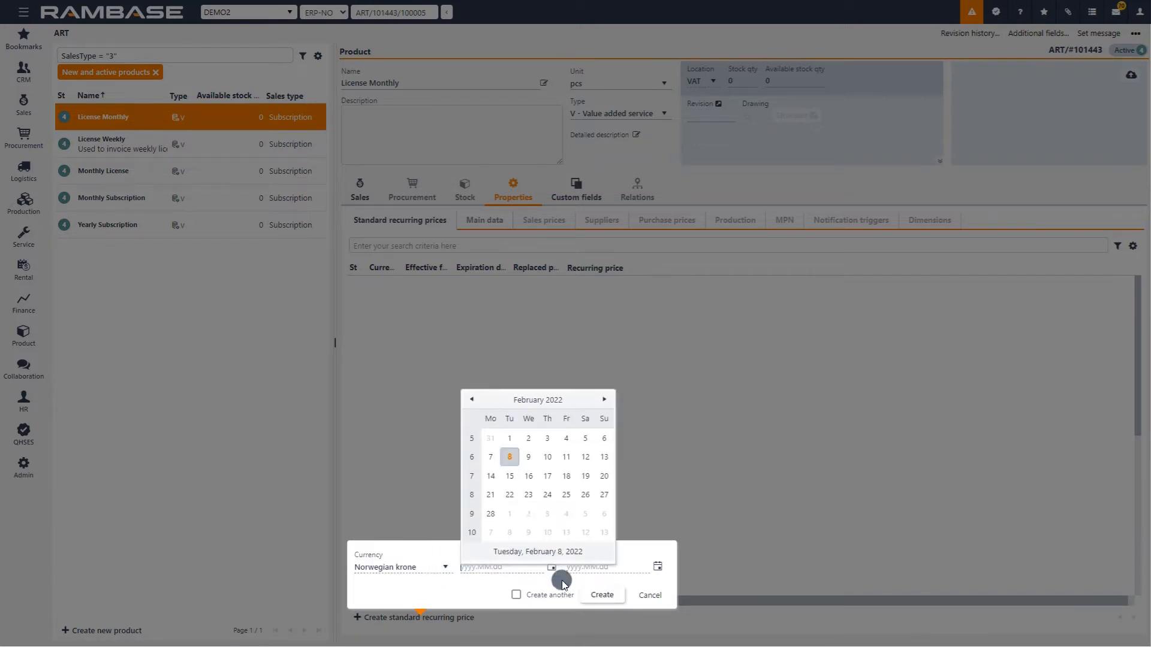
click(471, 400)
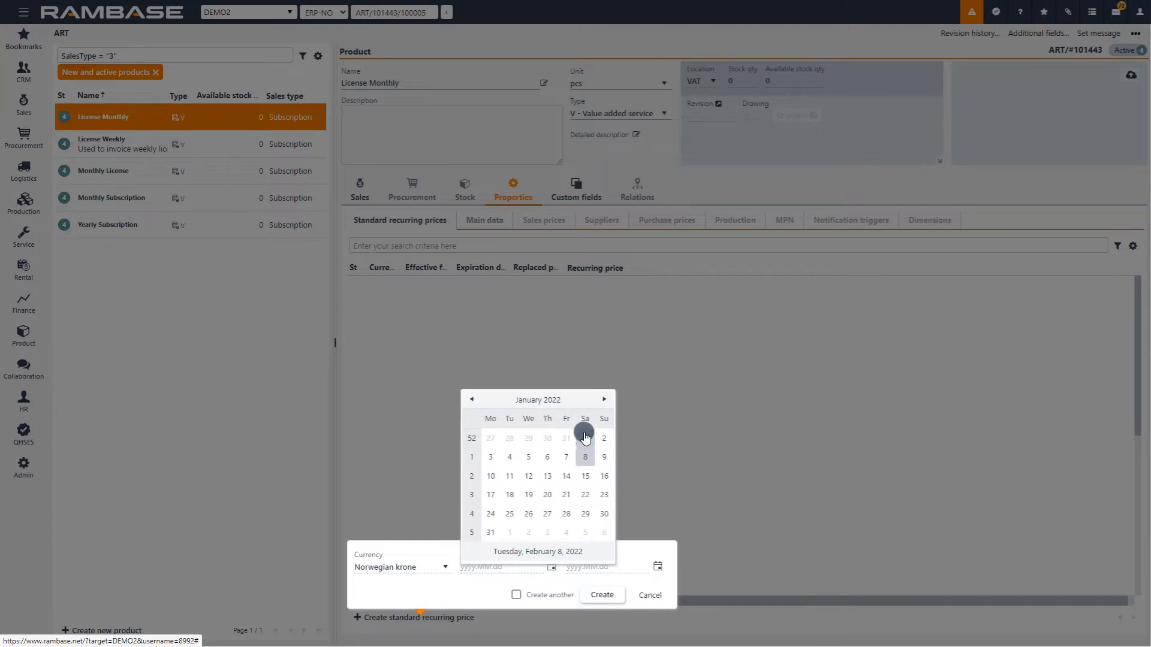
click(586, 438)
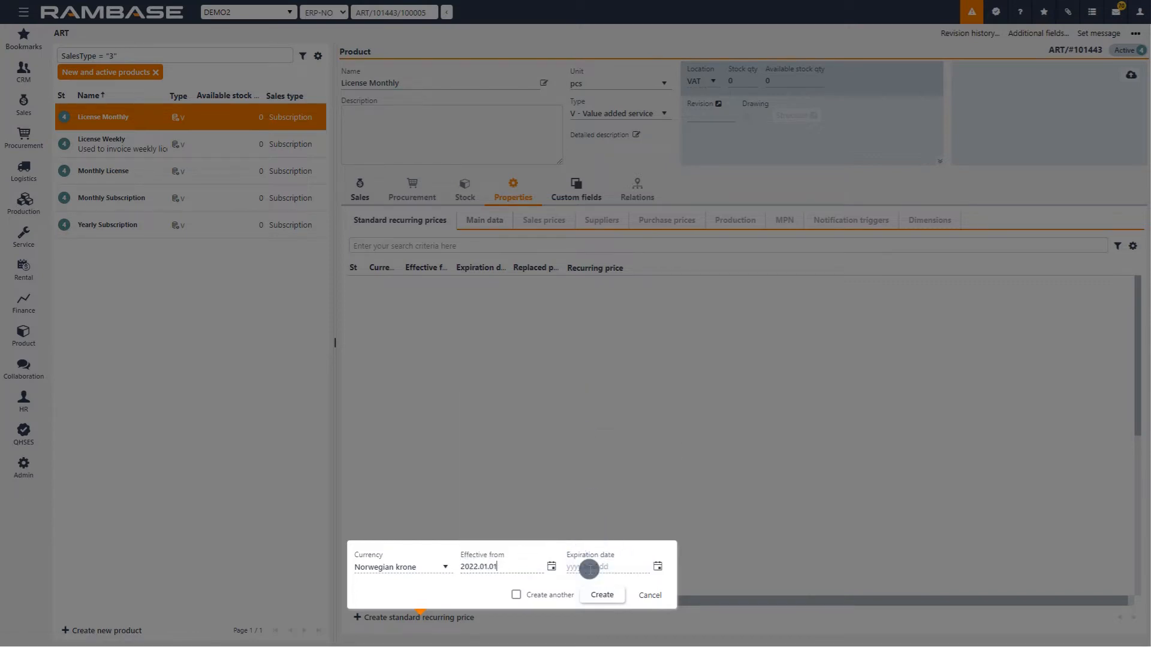
click(602, 595)
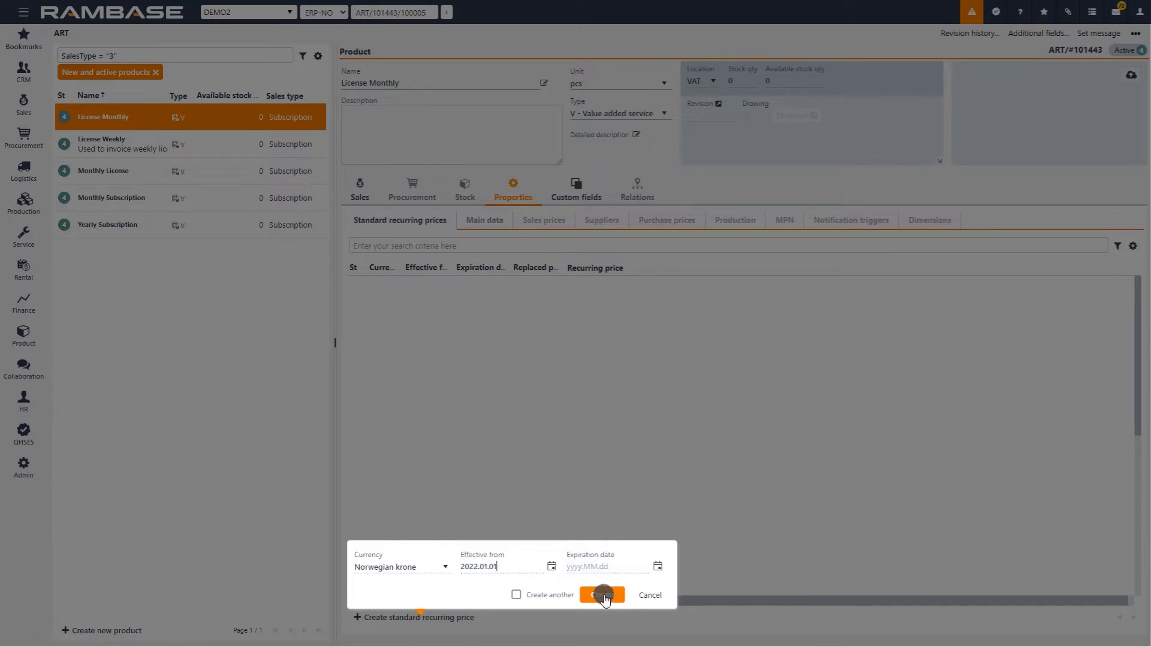
click(603, 596)
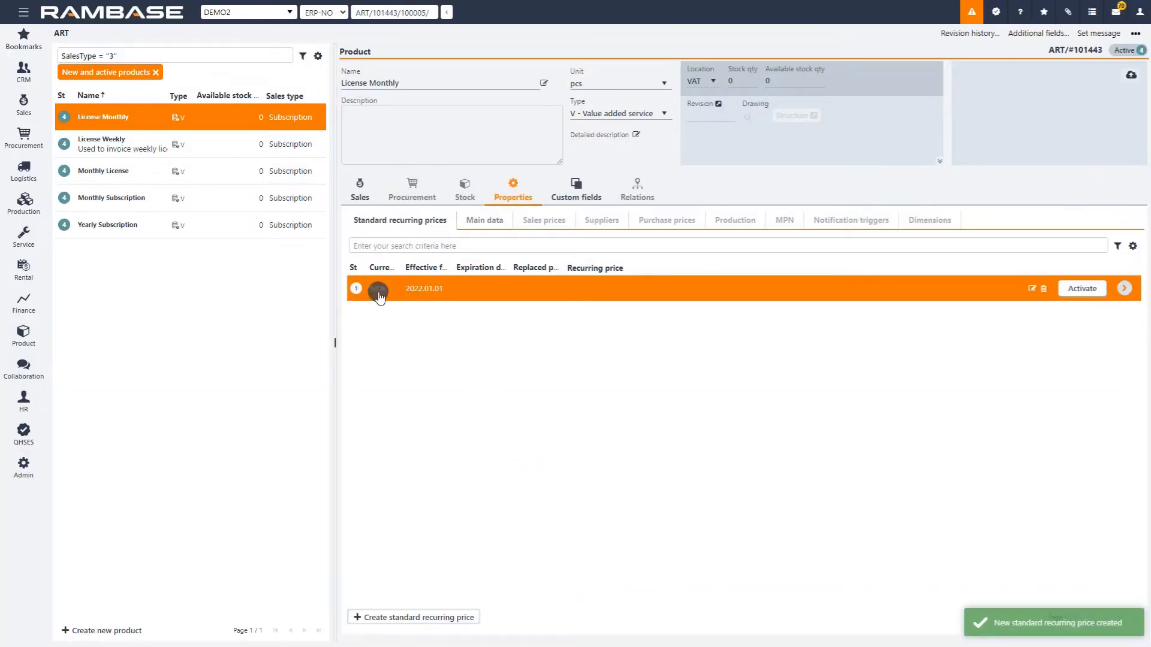
Open the draft NOK recurring price for editing and choose Month as its recurring period, leaving the minimum billing period empty.
click(1031, 290)
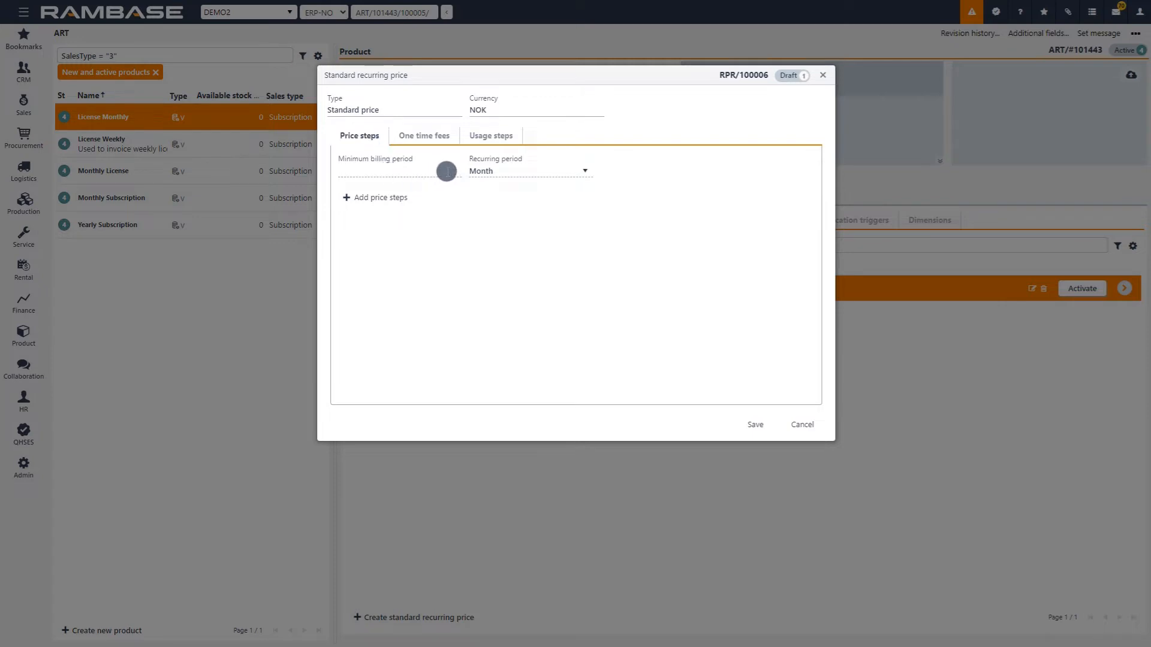
click(519, 170)
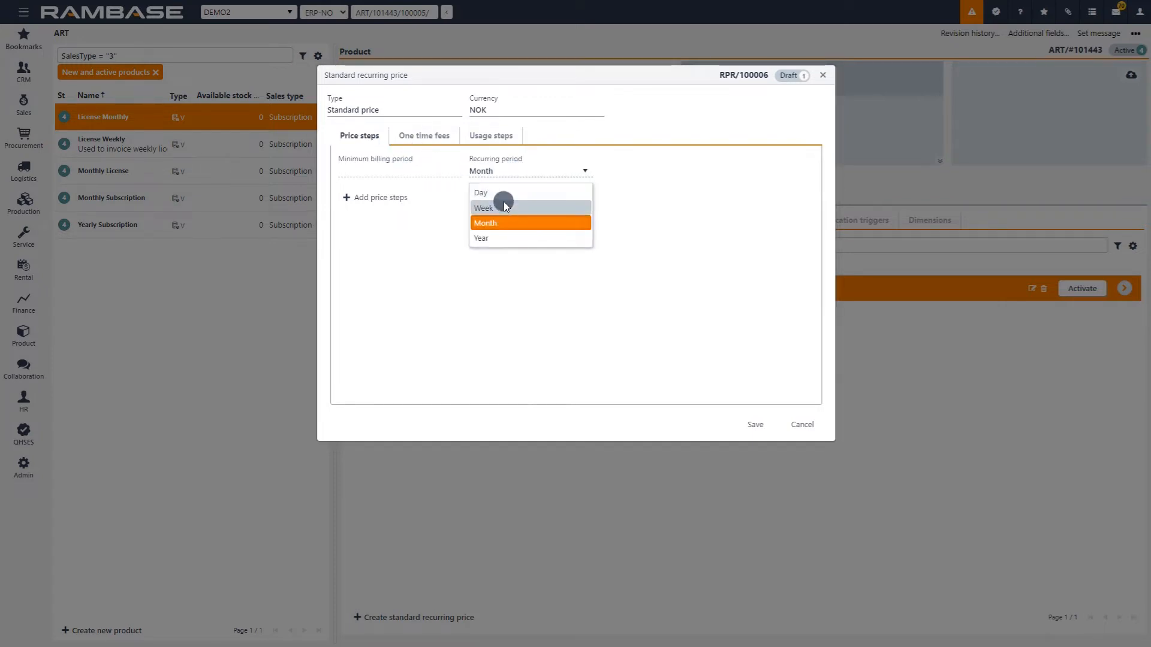
click(509, 221)
click(382, 169)
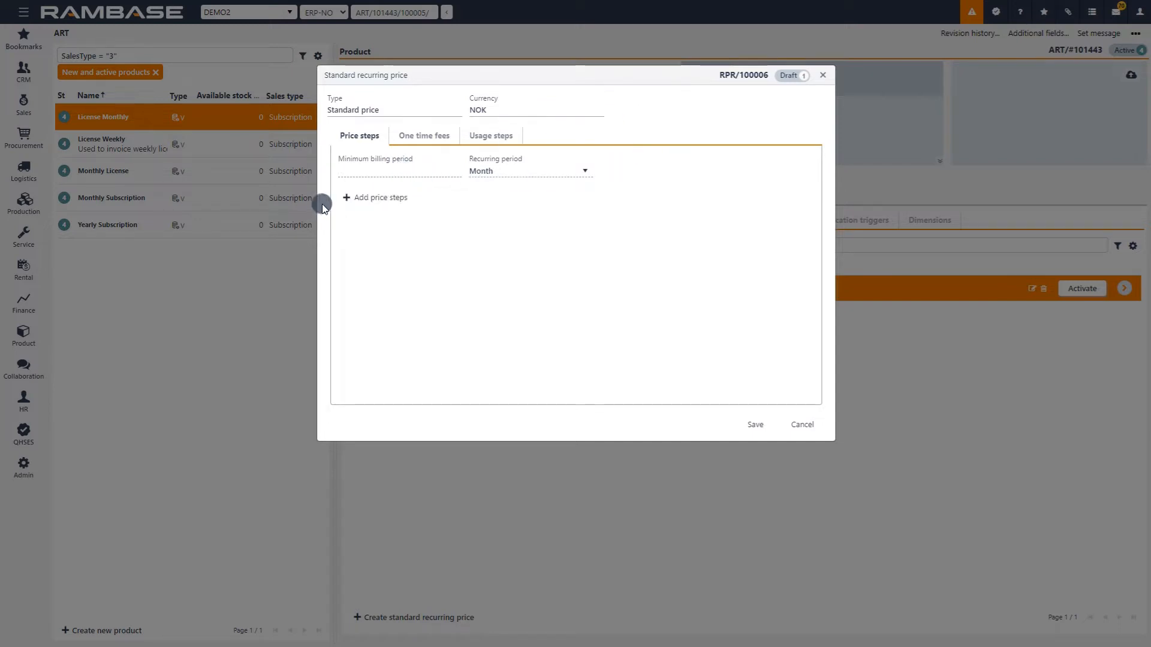
Add a price step of 1500 starting from quantity 1 and month 1.
click(346, 198)
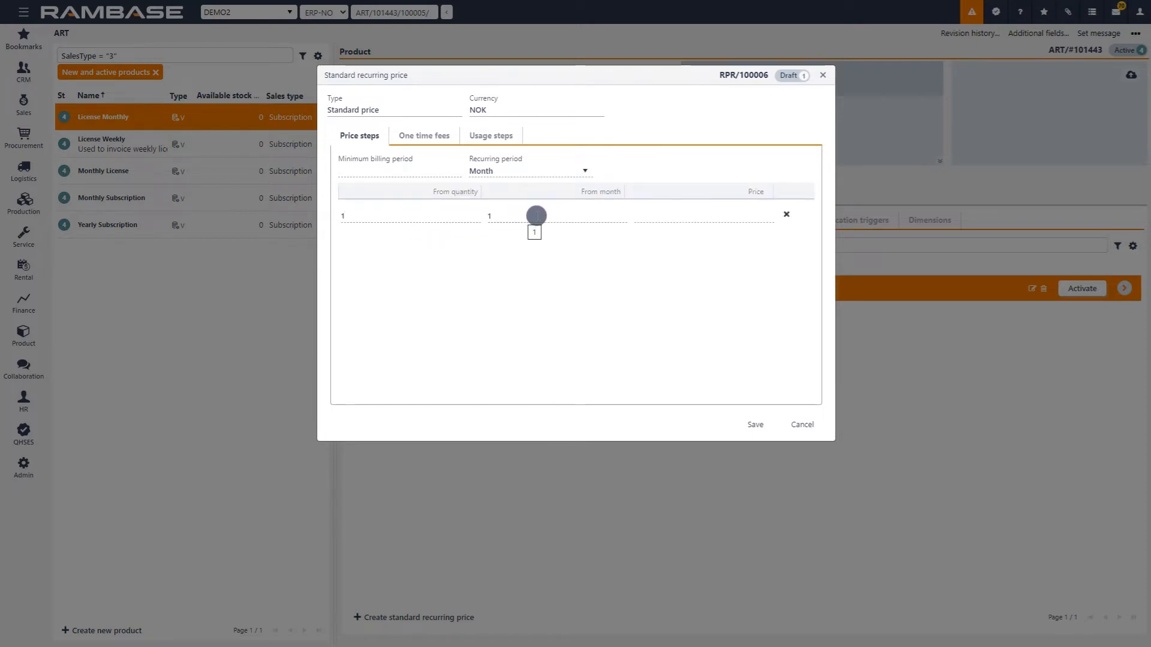
click(677, 219)
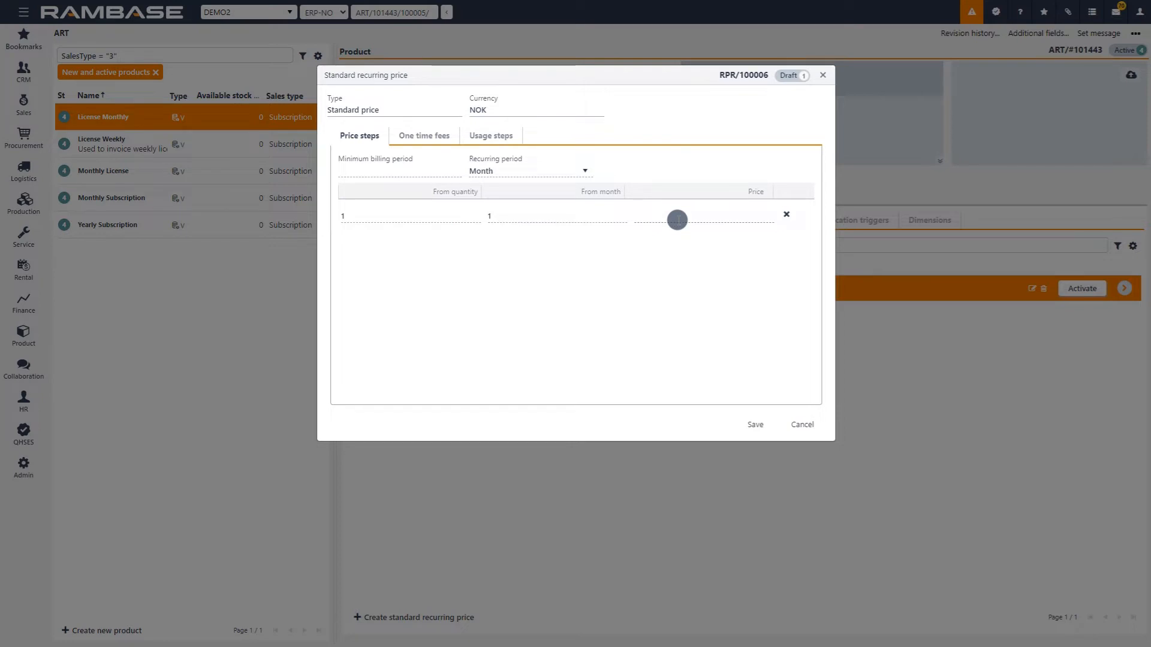
text(1500)
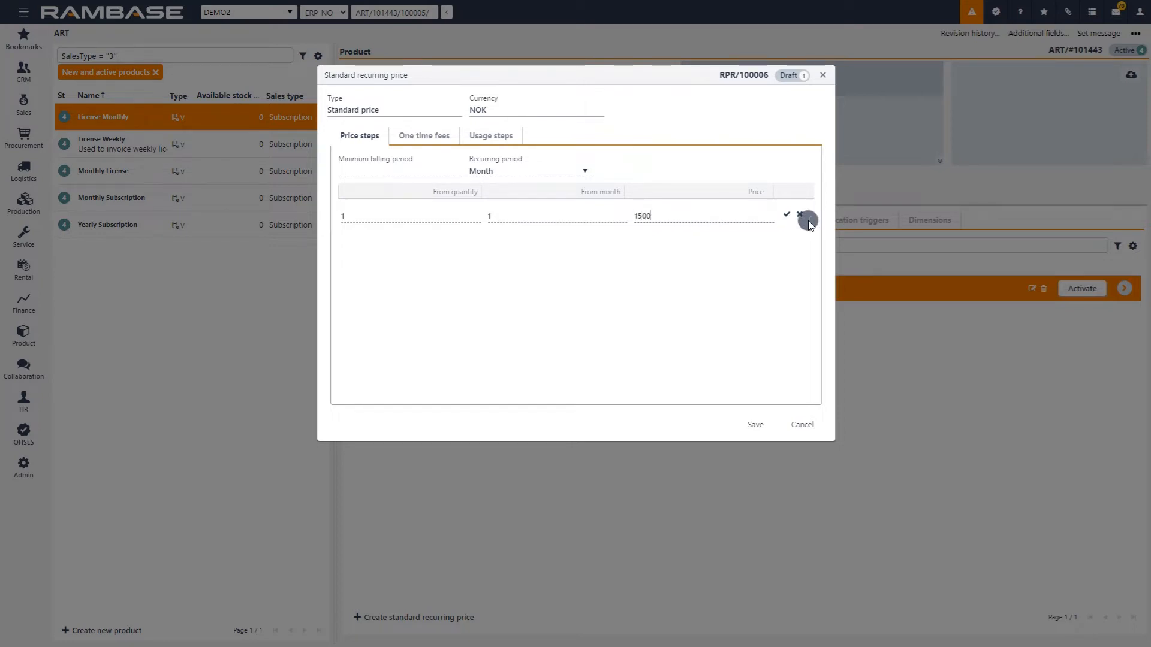
click(786, 215)
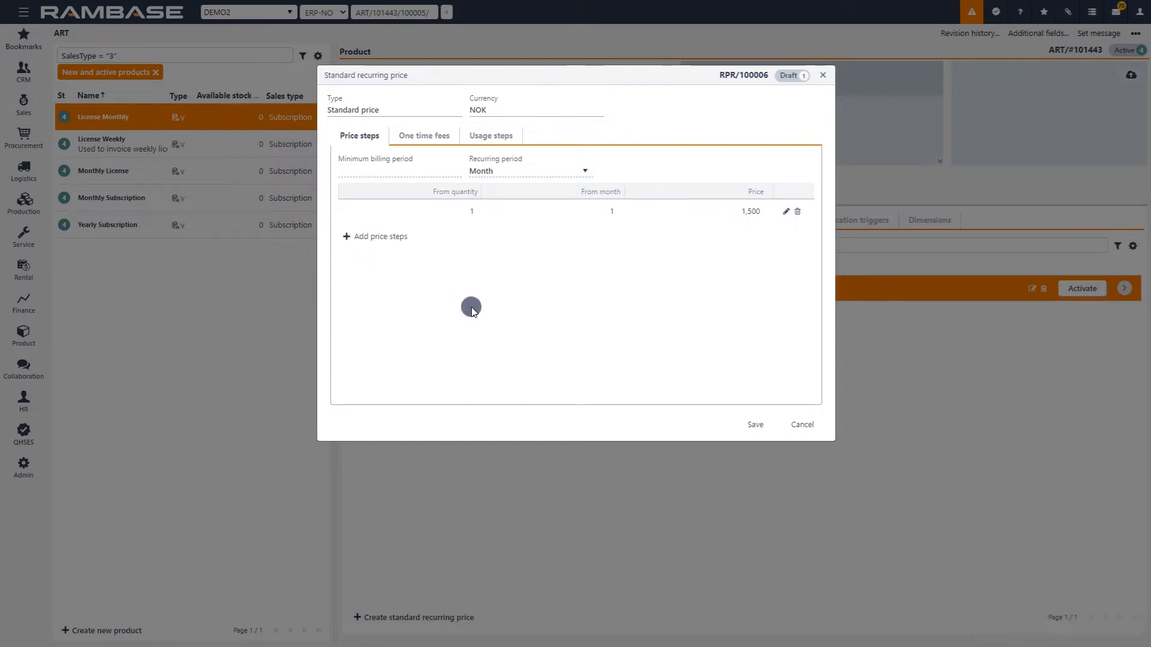
Add a one time fee using the Start up fee product, with type Start and a price of 1000.
click(418, 137)
click(349, 161)
click(410, 181)
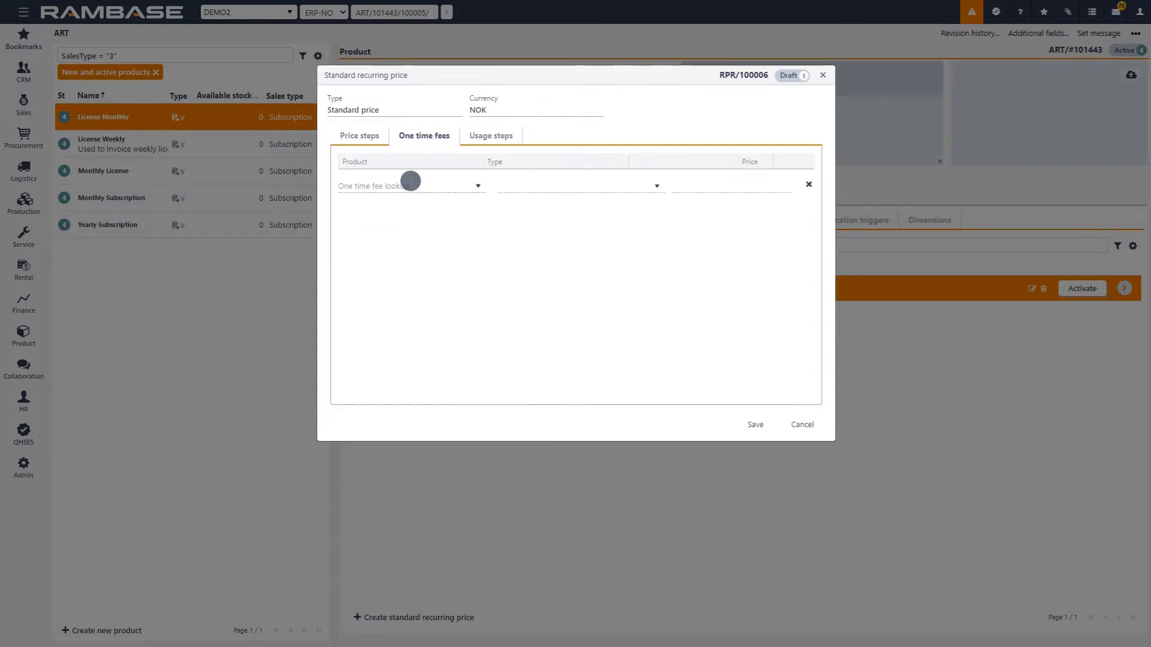
click(652, 186)
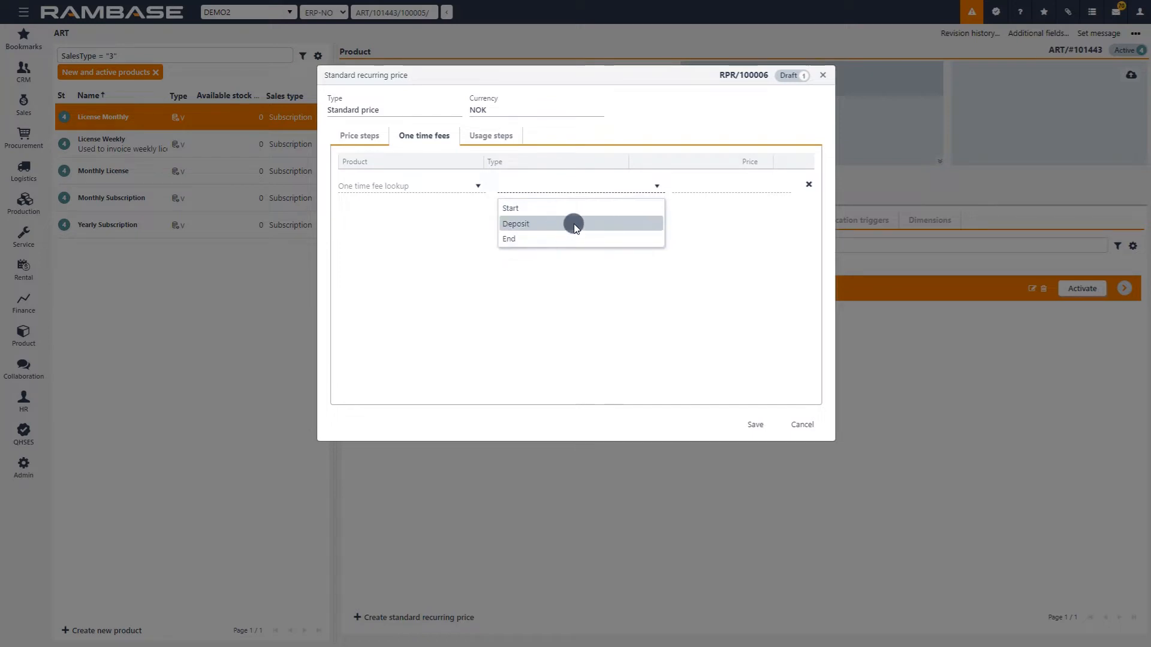
click(447, 186)
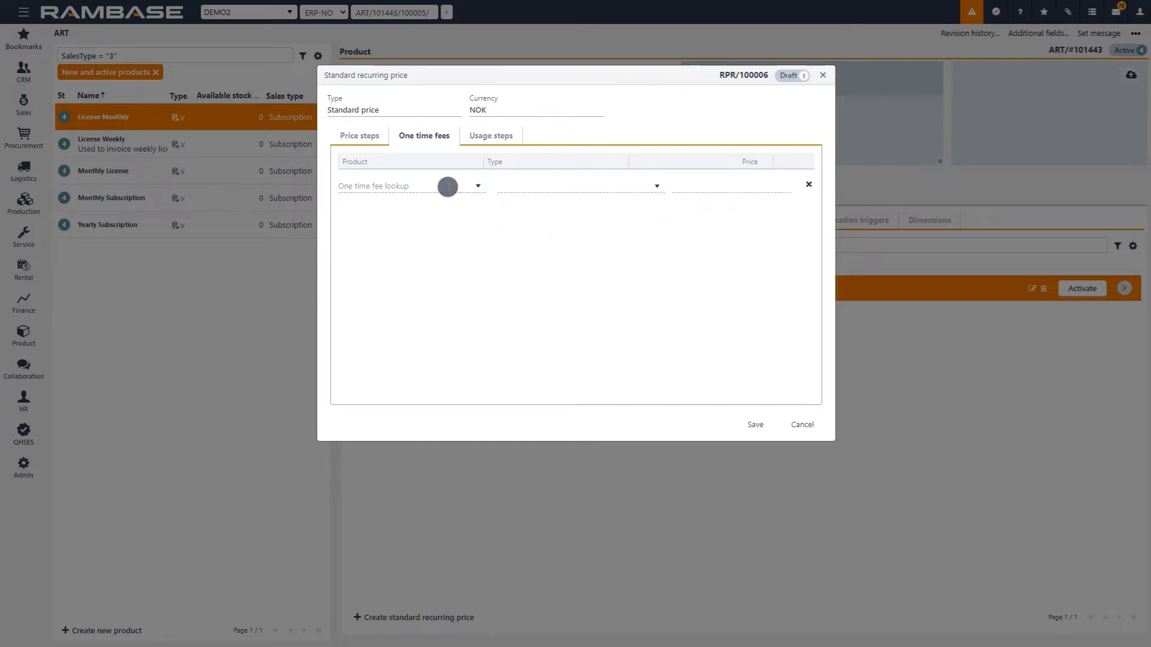
text(start)
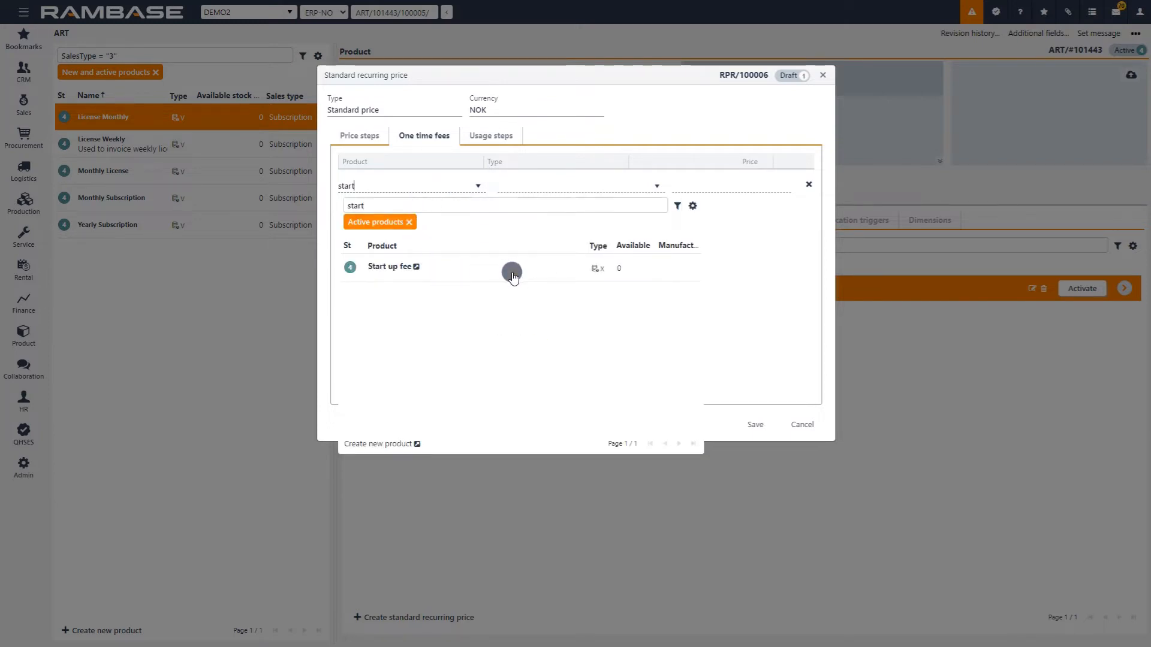
click(367, 270)
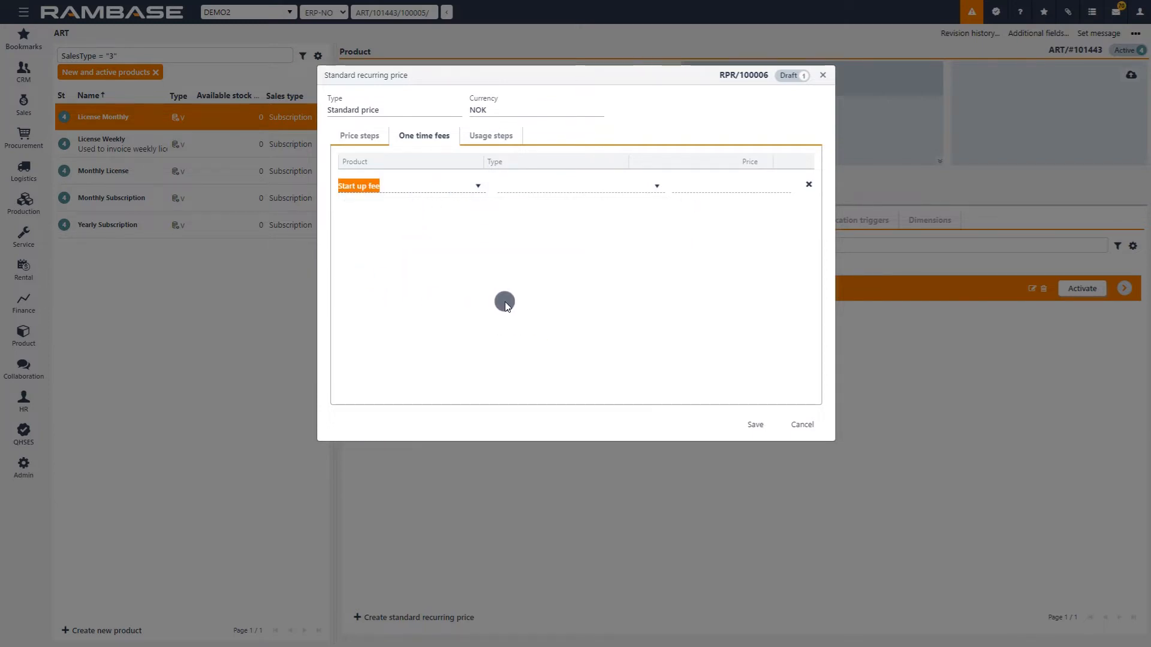
click(625, 190)
click(564, 208)
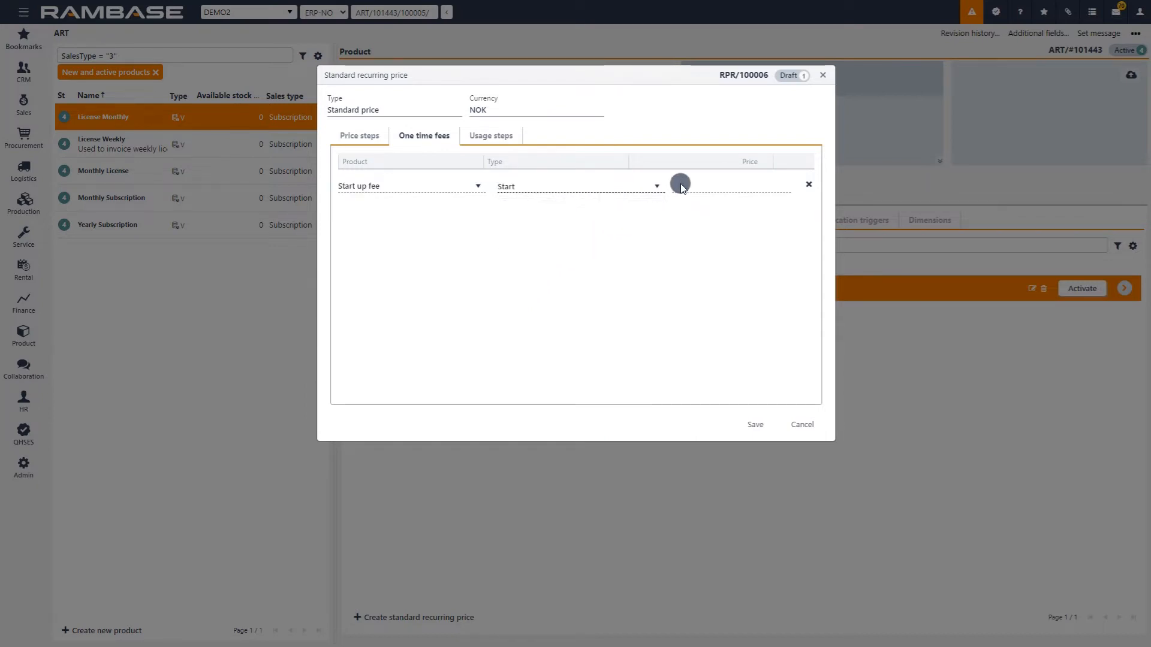
click(729, 184)
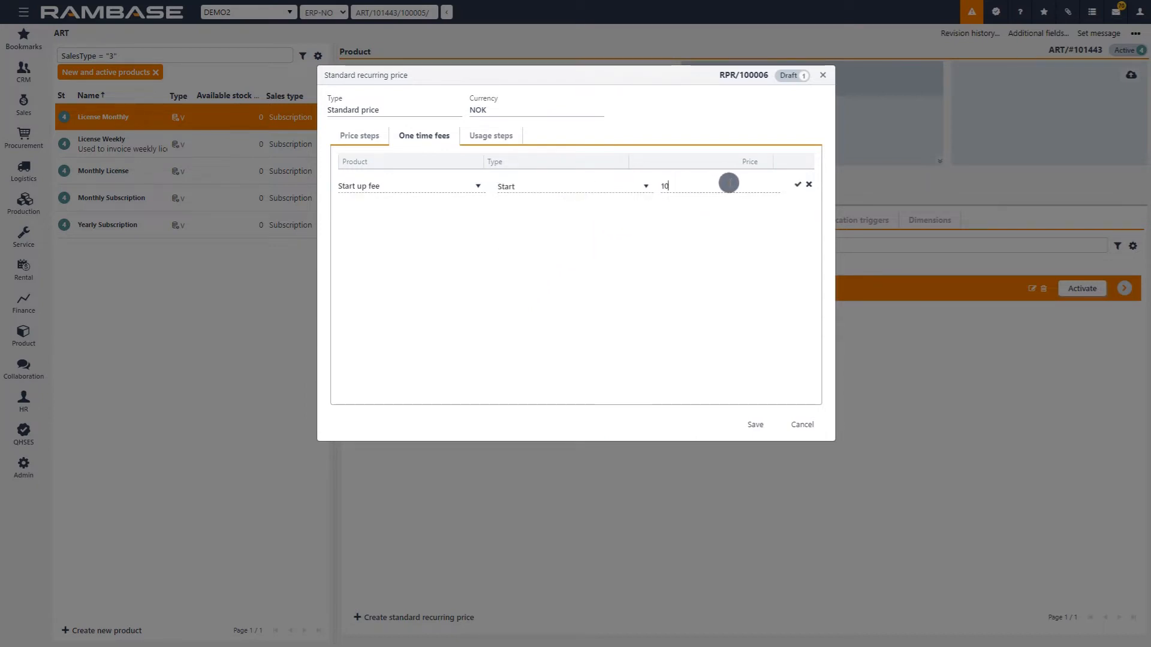
click(798, 184)
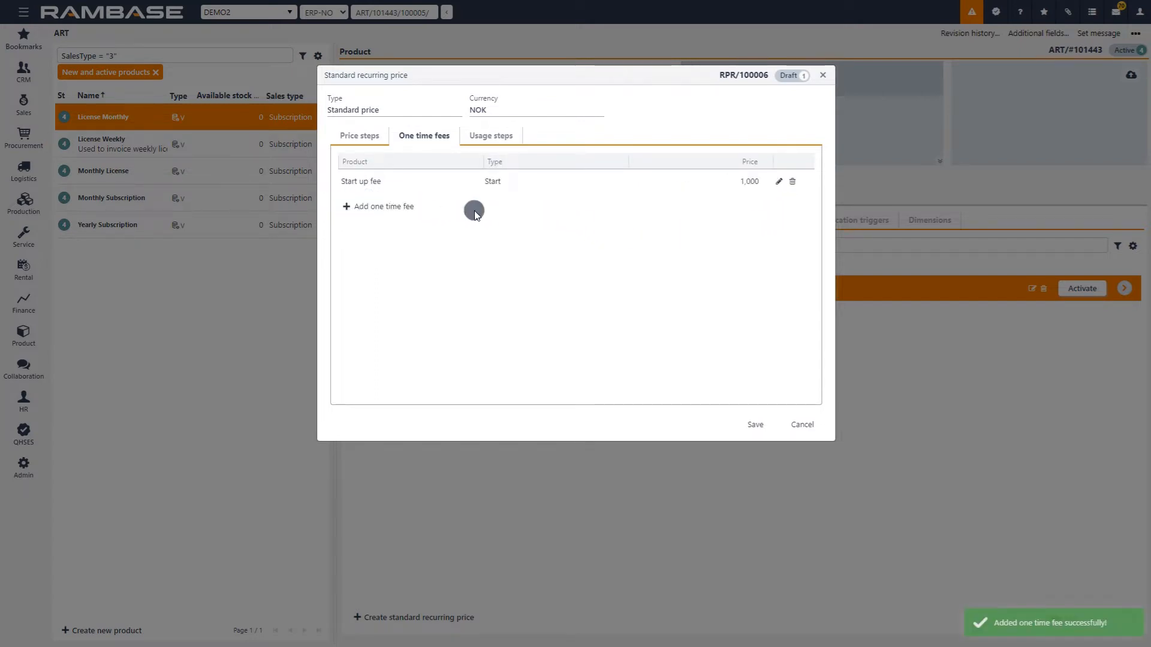
Choose pcs as the usage unit and Whole period as the usage interval for the recurring price's usage steps.
click(488, 138)
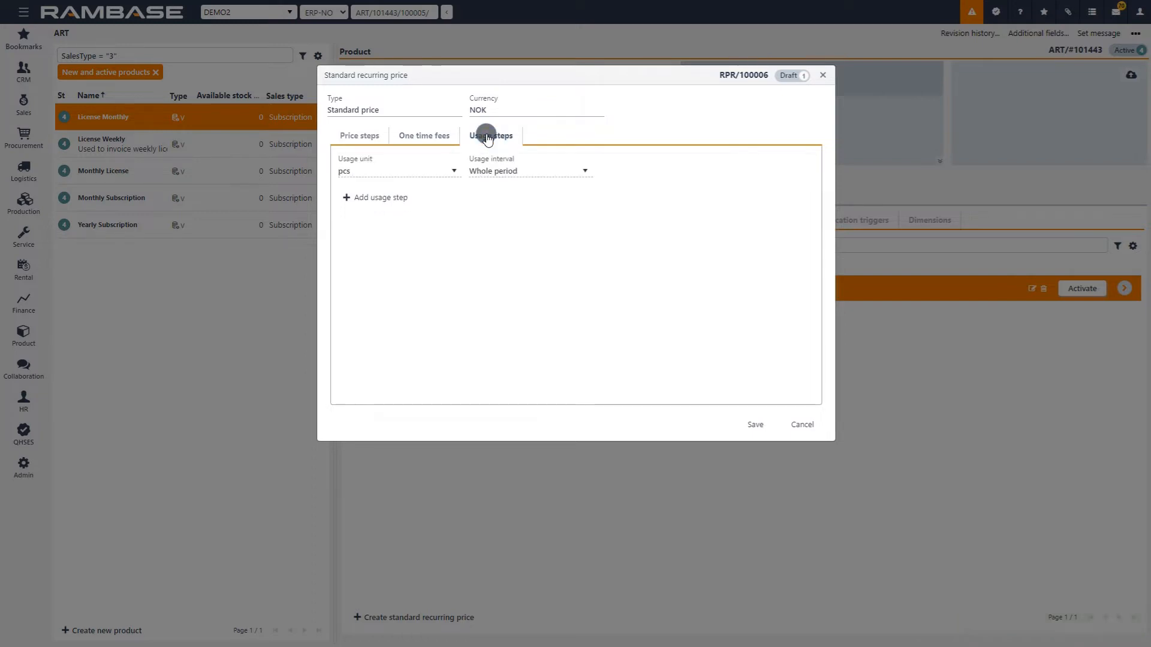
click(411, 166)
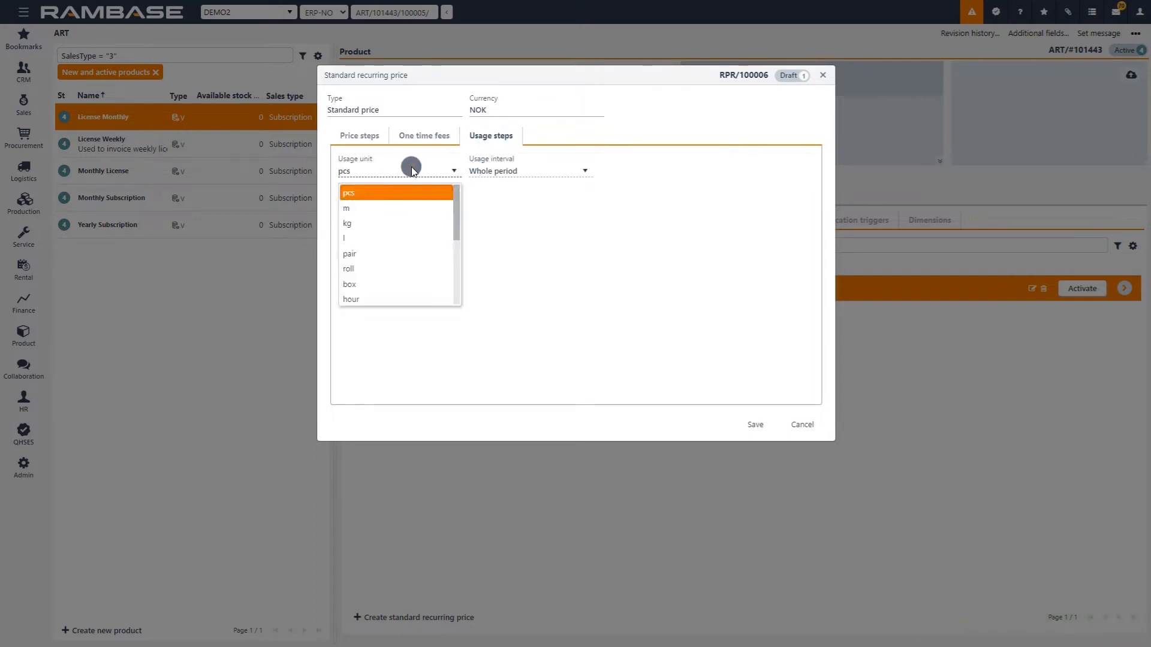
click(408, 191)
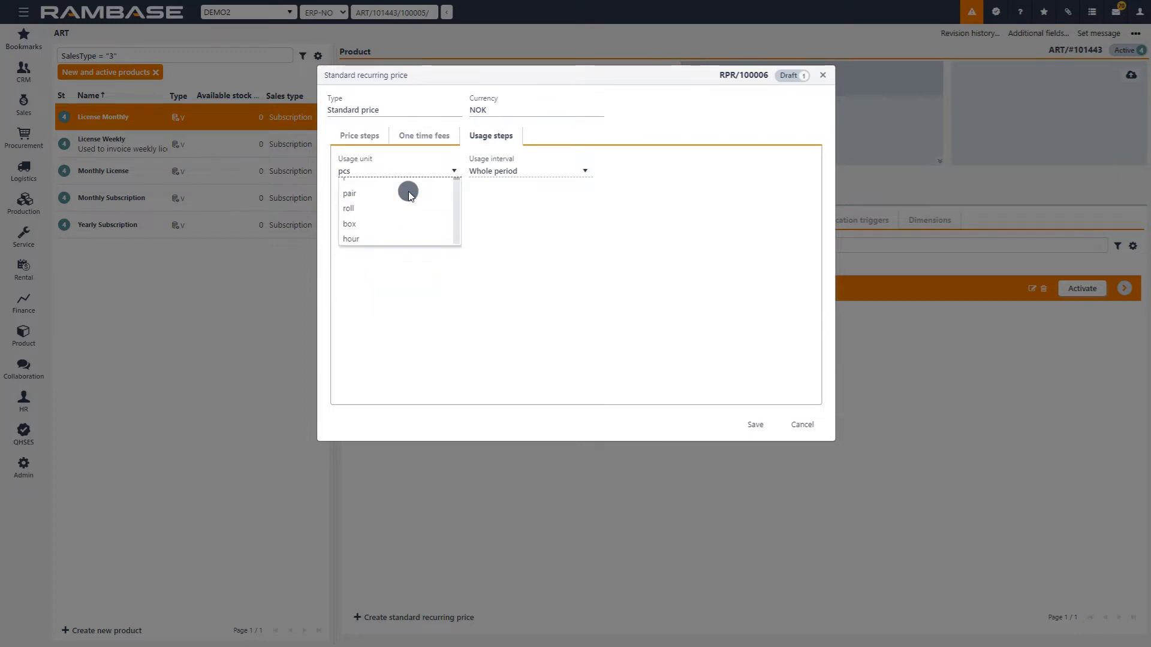
click(546, 173)
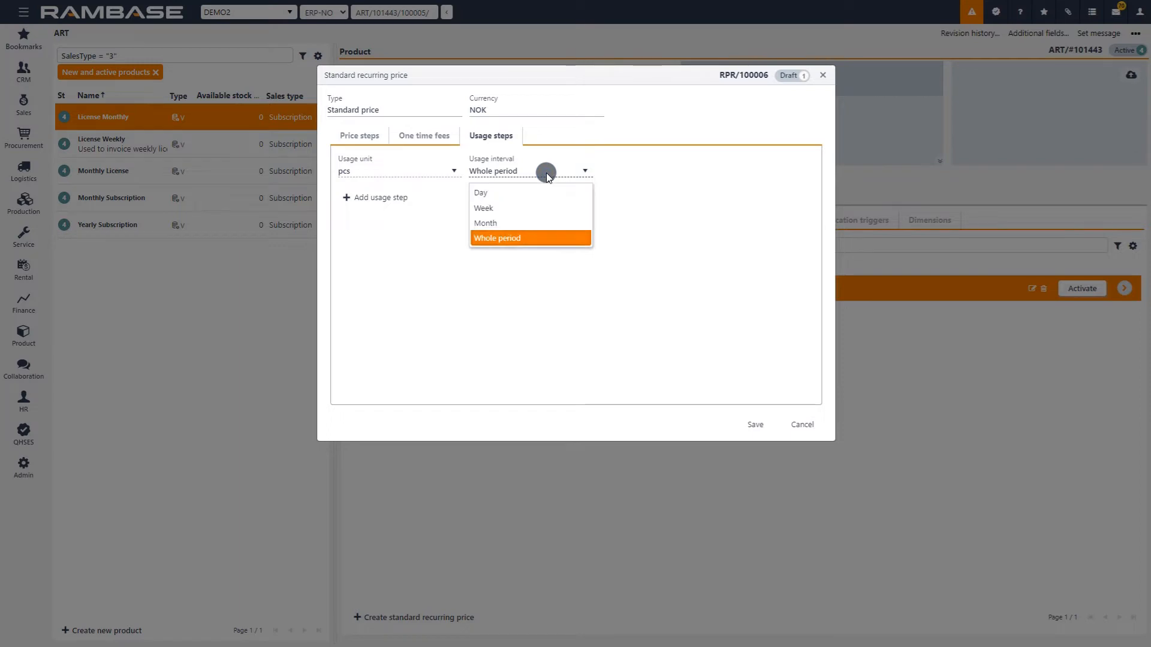
click(522, 241)
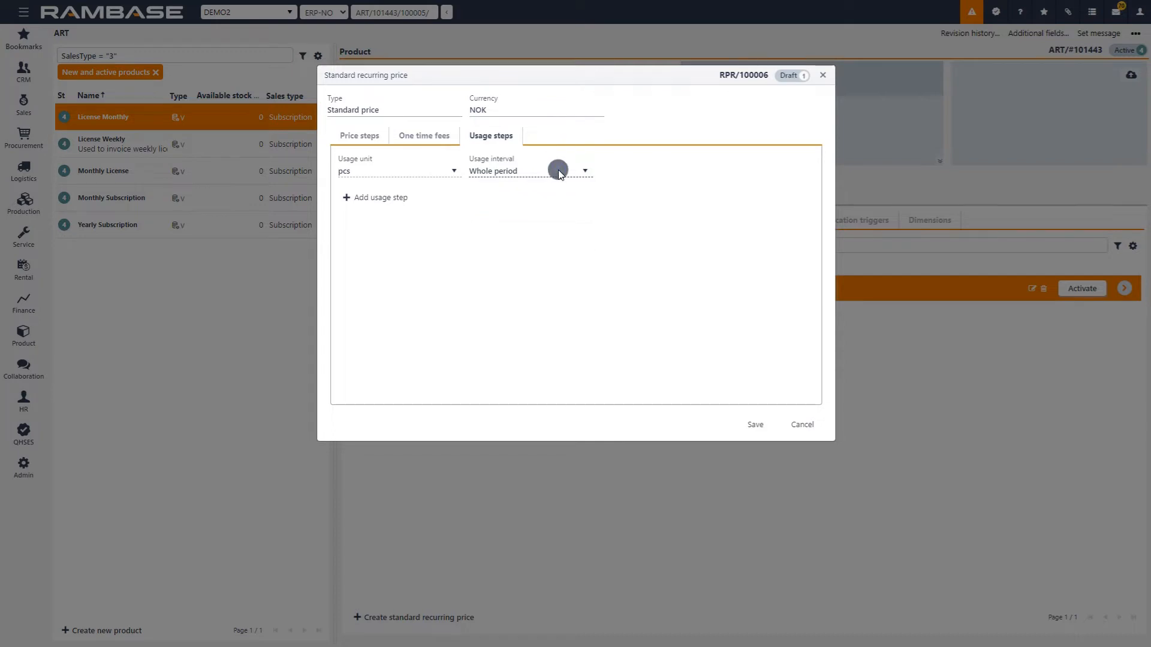
Add a usage step starting from 1 pcs with a price of 10 to the NOK recurring price.
click(378, 136)
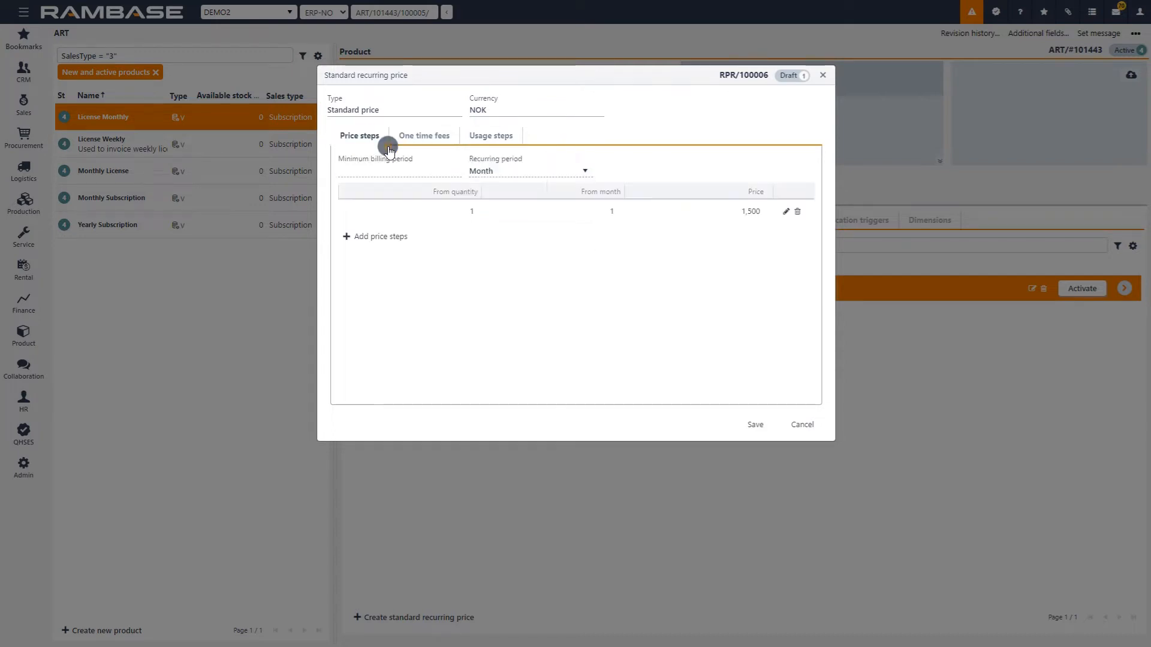
click(501, 144)
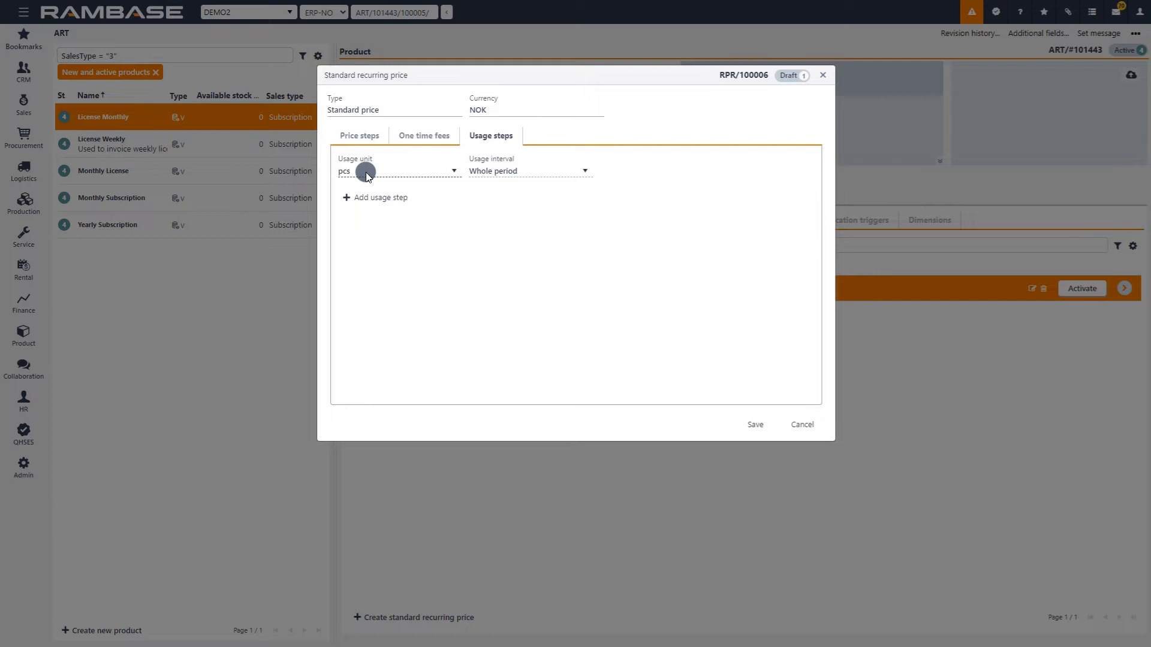
click(346, 197)
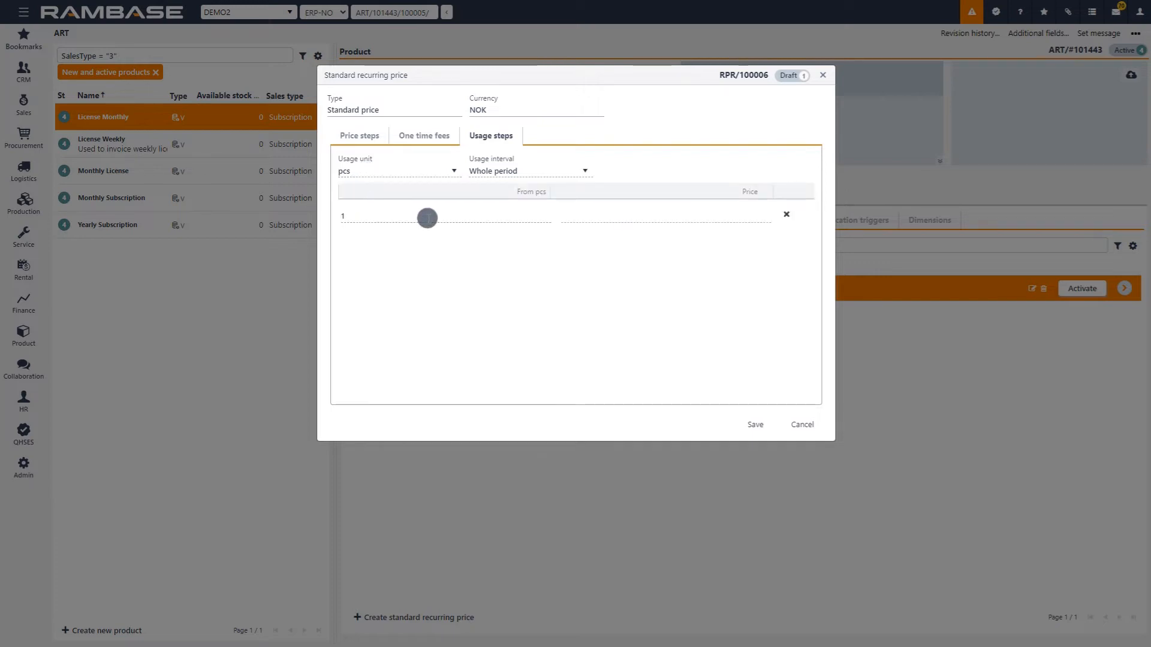
click(658, 215)
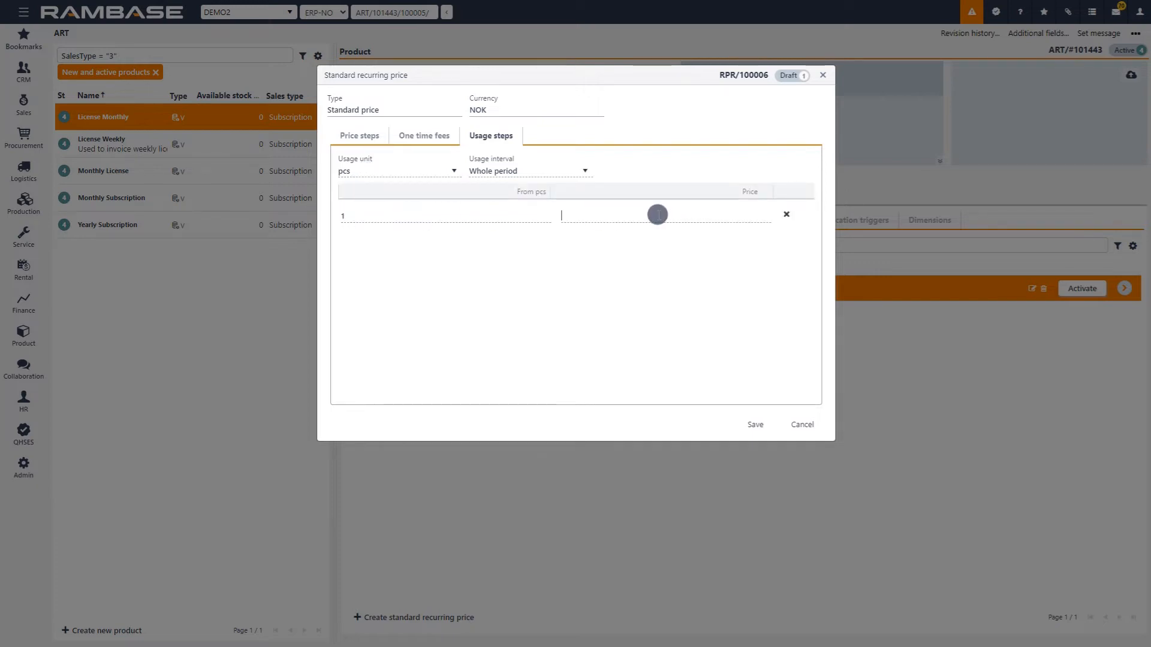
text(10)
click(782, 216)
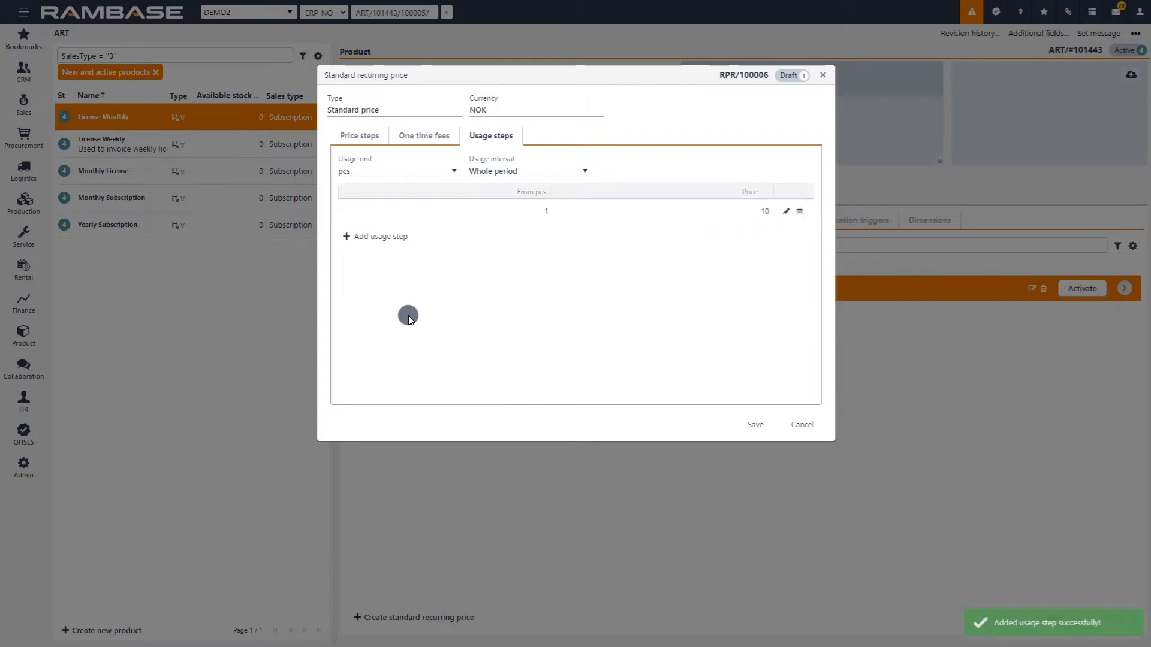
Add a second usage step starting from 10 pcs with a price of 15, and save the NOK recurring price.
click(345, 235)
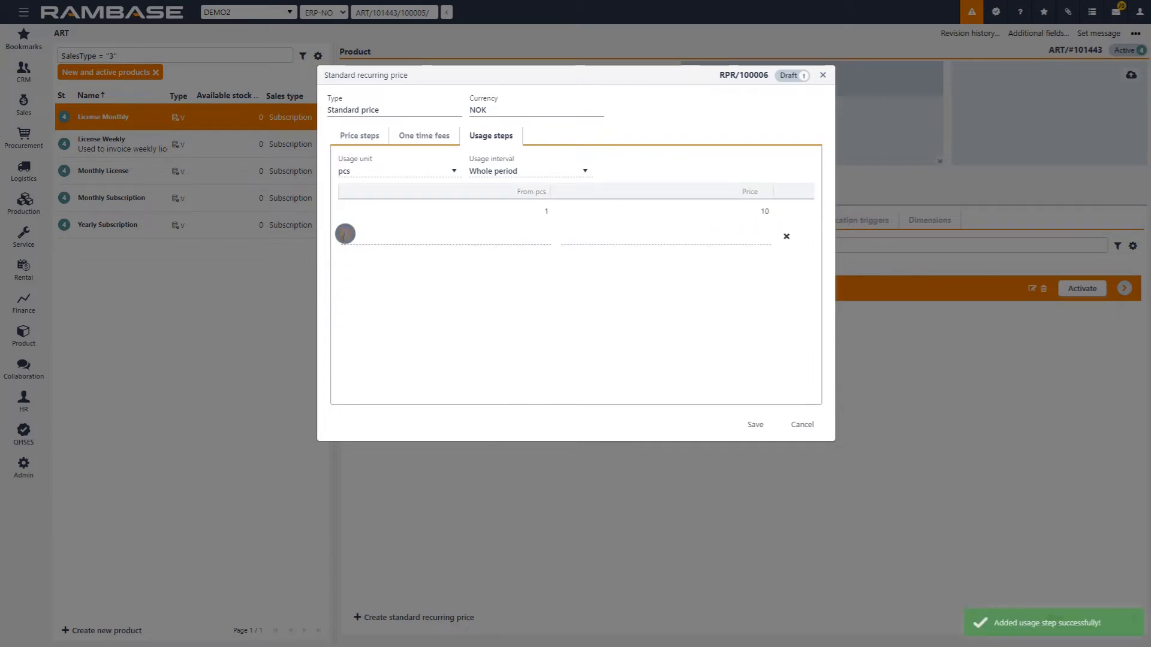
click(457, 236)
text(10)
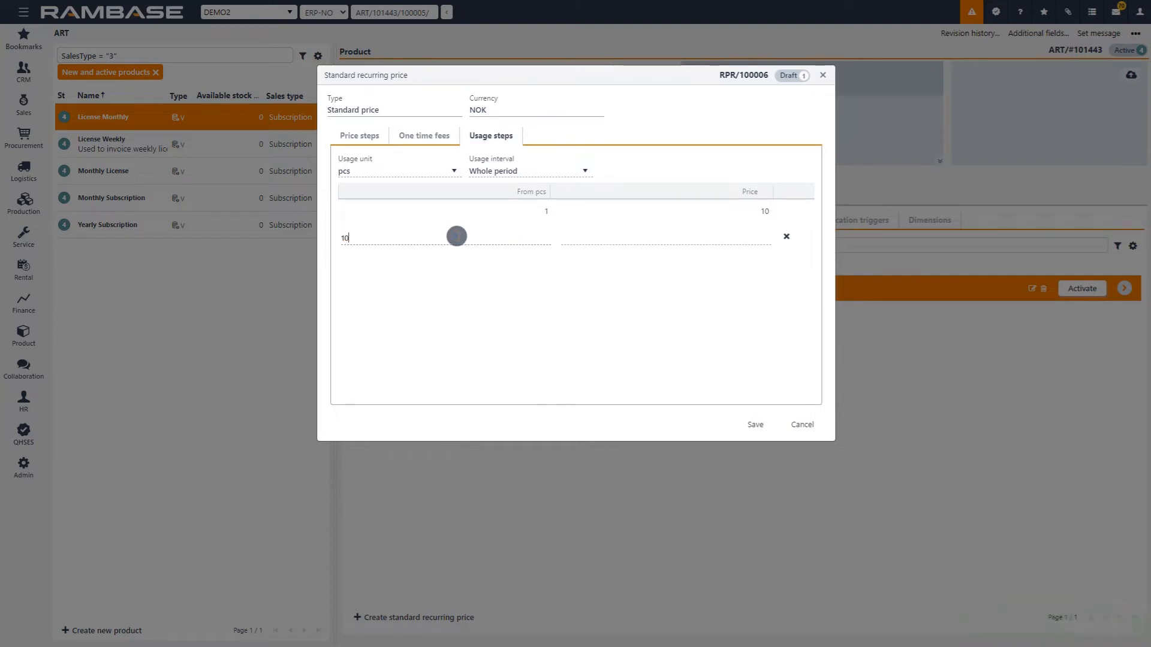
click(663, 239)
text(10)
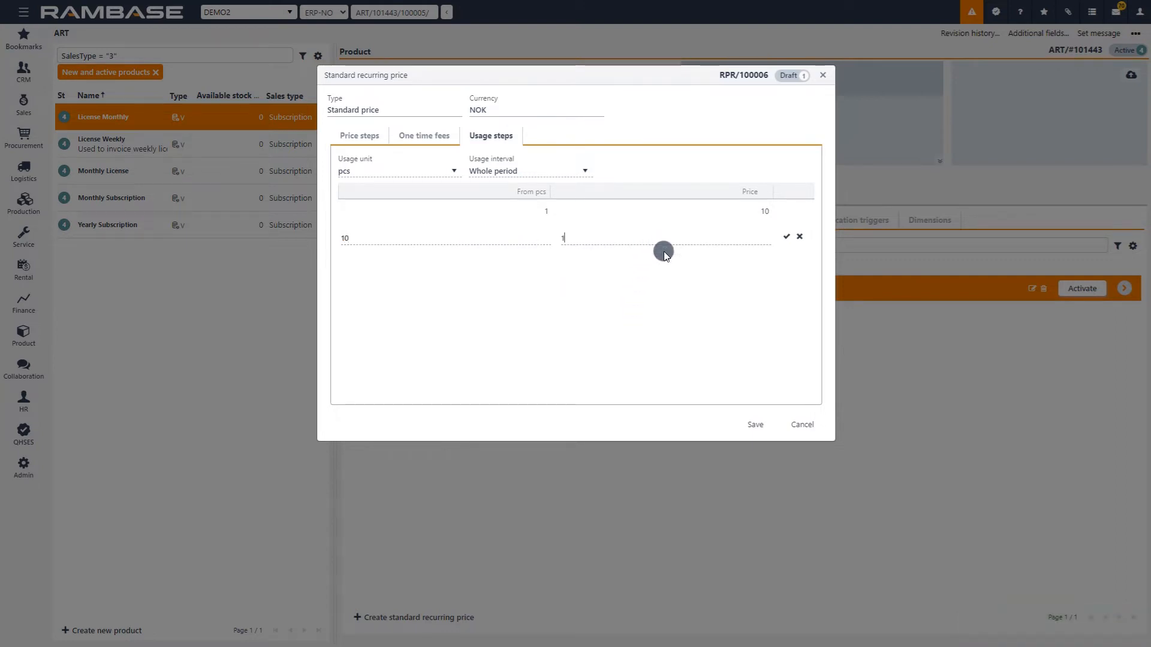
click(788, 236)
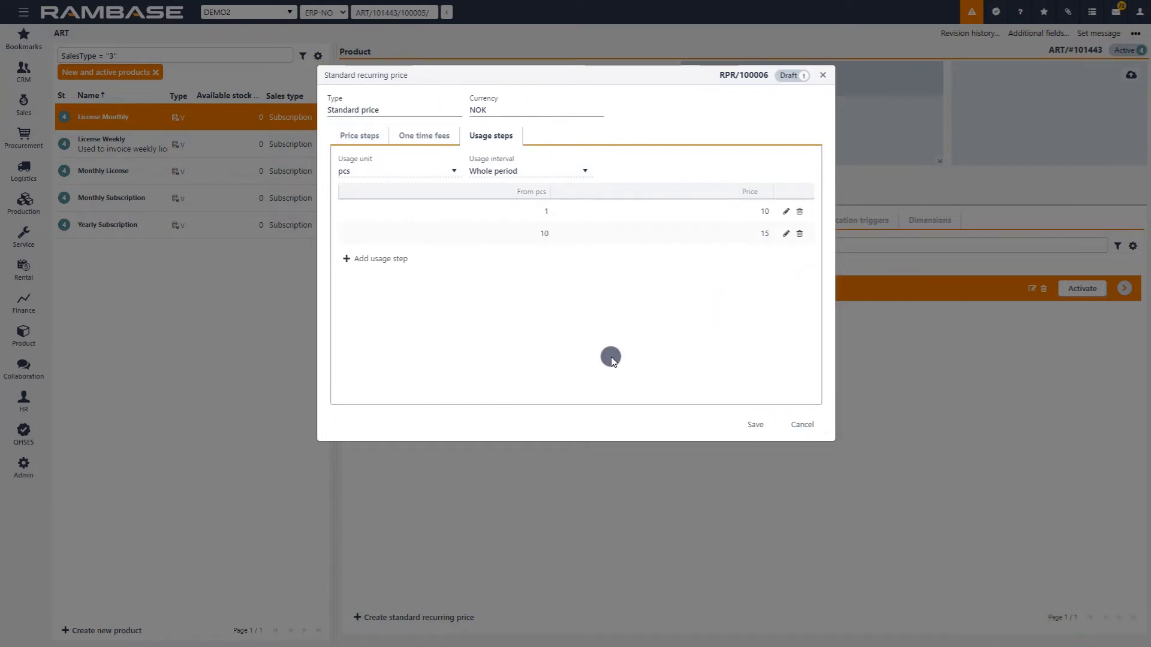
click(764, 425)
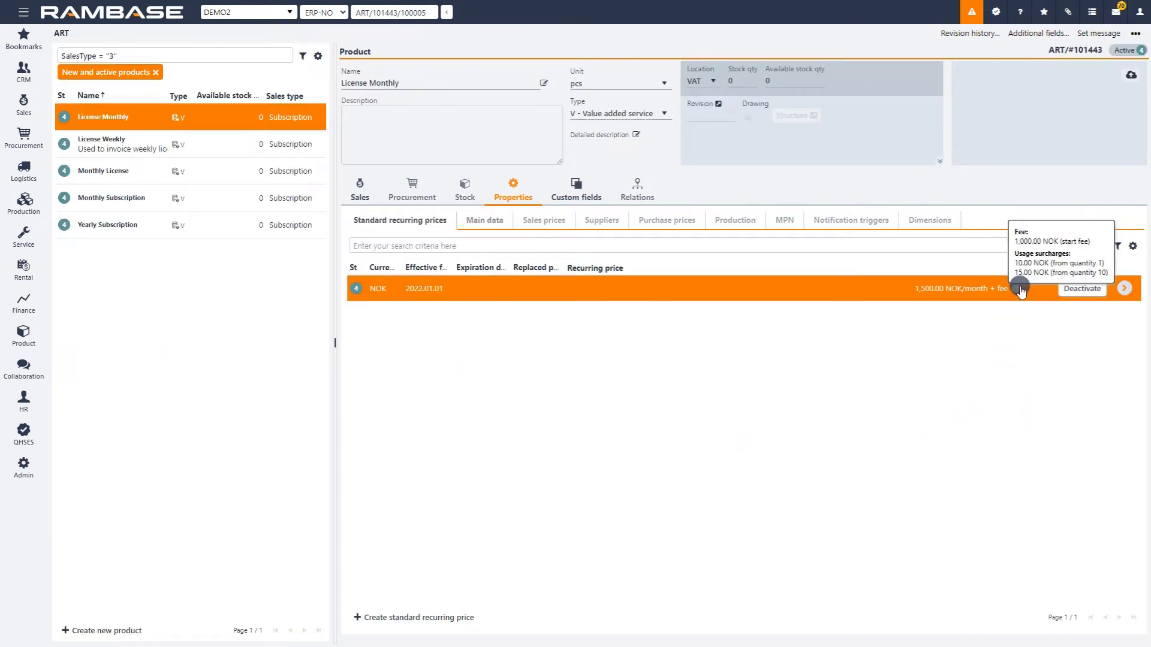
mouse_move(1018, 294)
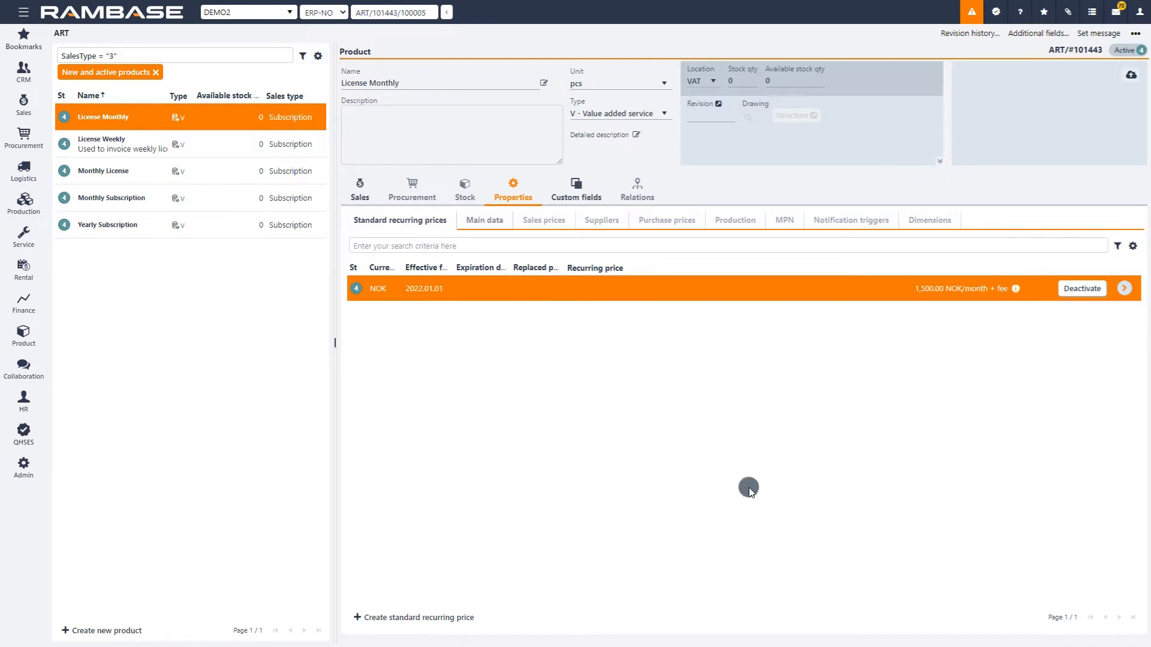
Create a standard recurring price for License Monthly in United States dollar, effective from 2022.02.01, without an expiration date.
click(390, 617)
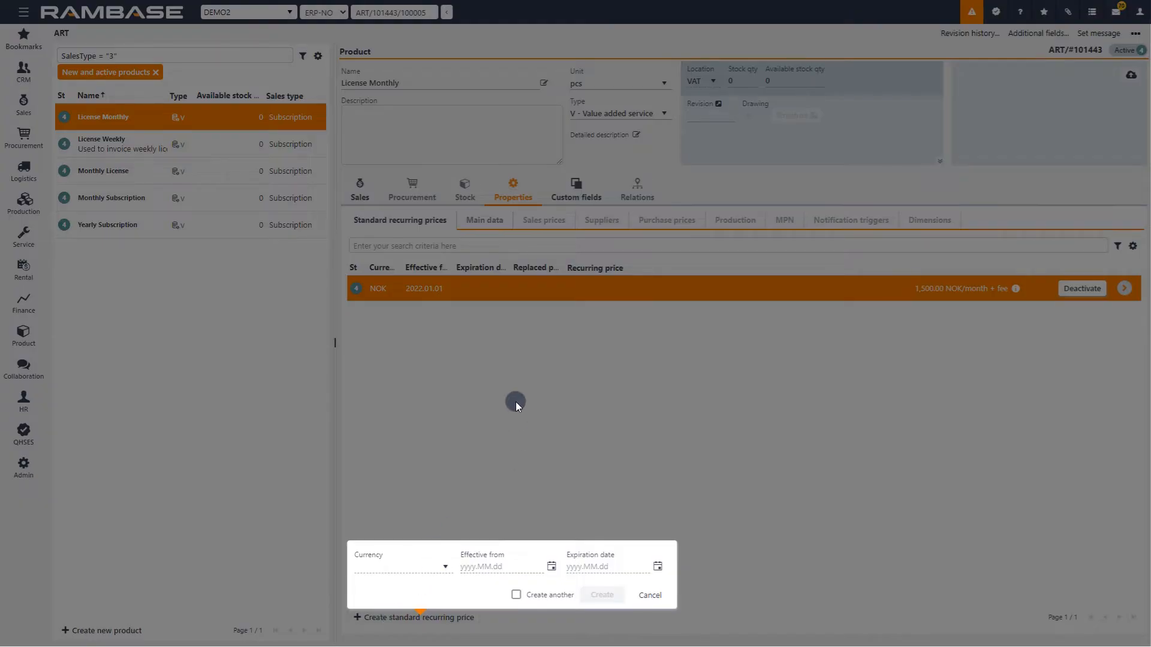
click(447, 570)
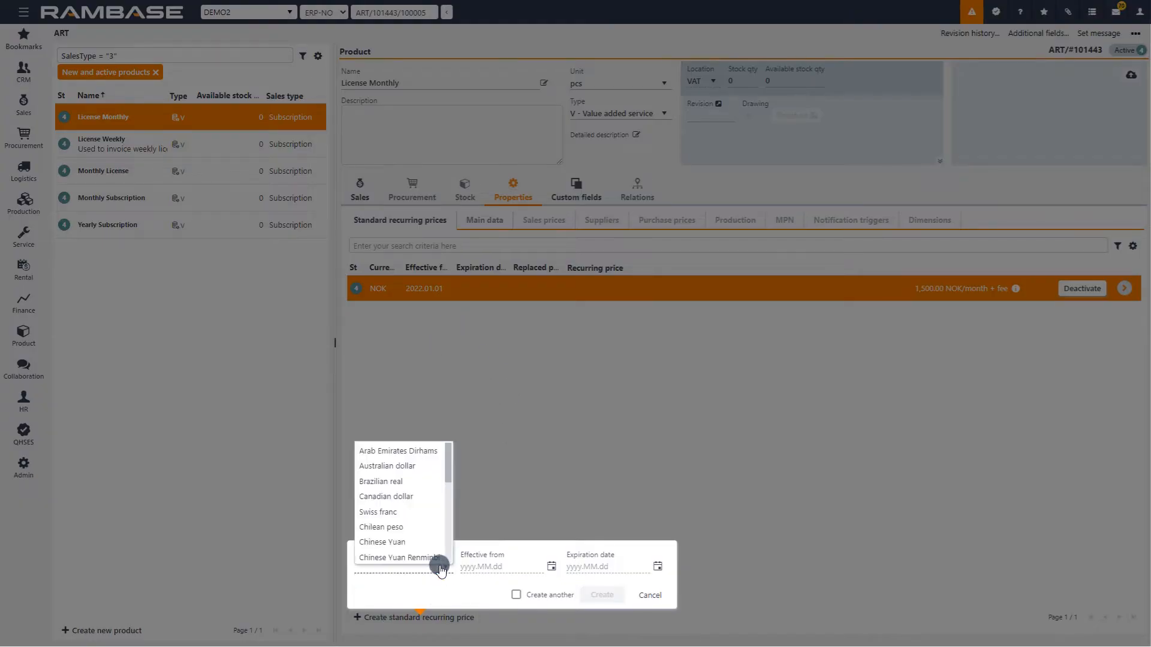
drag(446, 462, 444, 549)
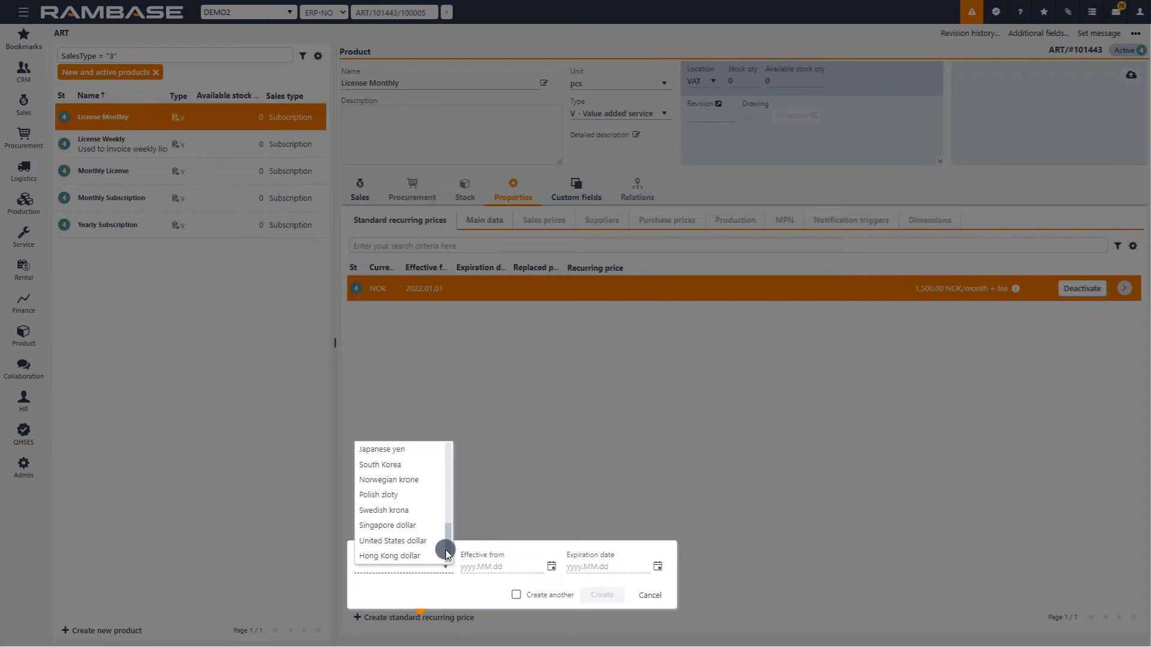
click(400, 546)
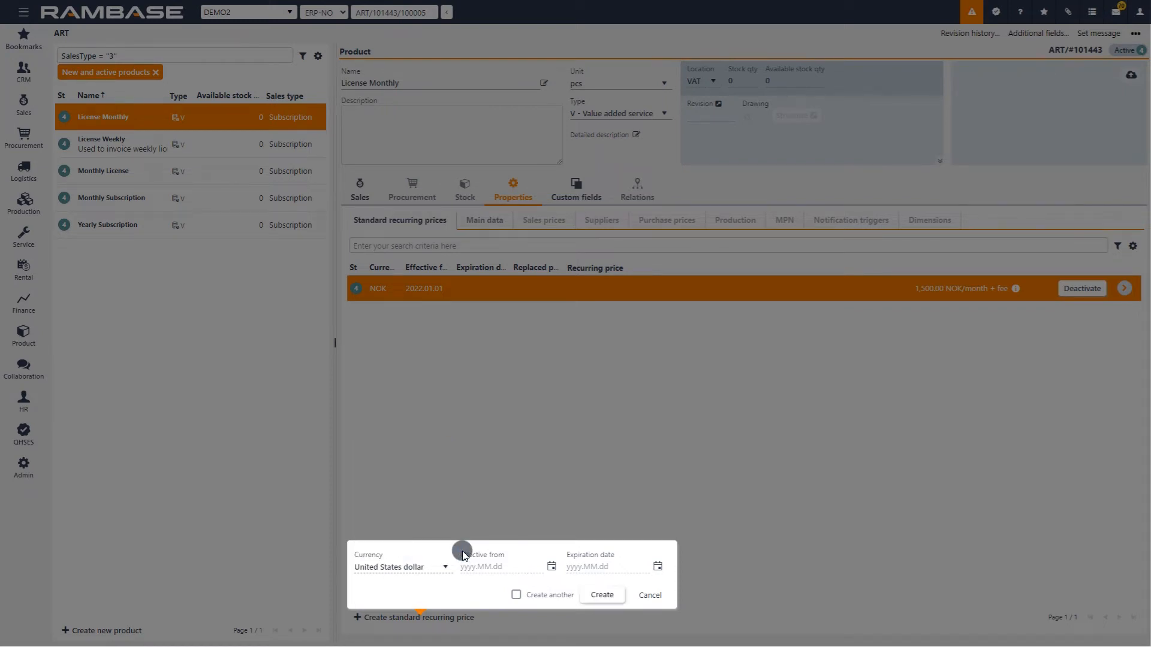
click(551, 567)
click(510, 444)
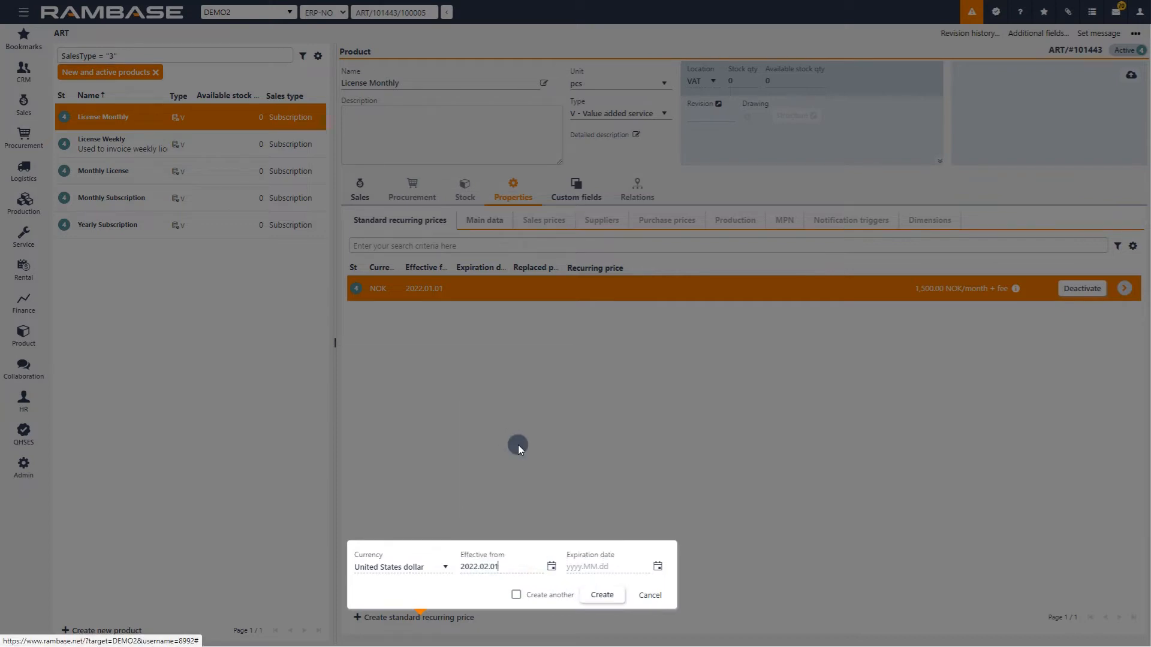
click(610, 595)
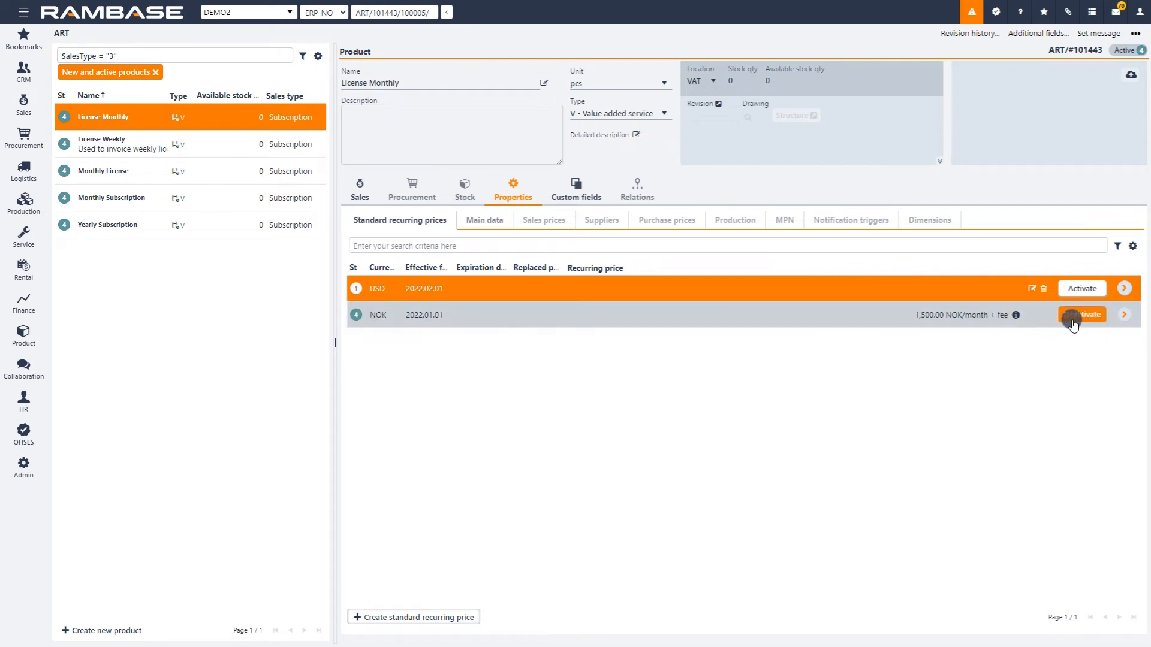
Open the active NOK price's detail view and look at the form for creating a standard recurring price, without creating one.
click(1124, 315)
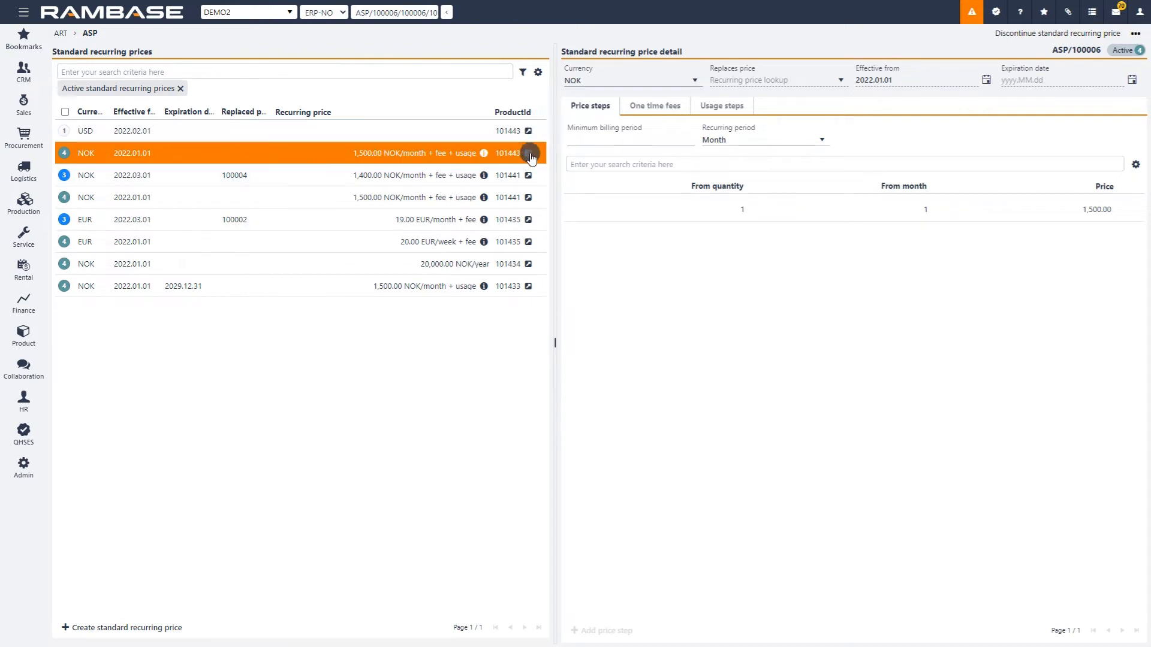
click(159, 633)
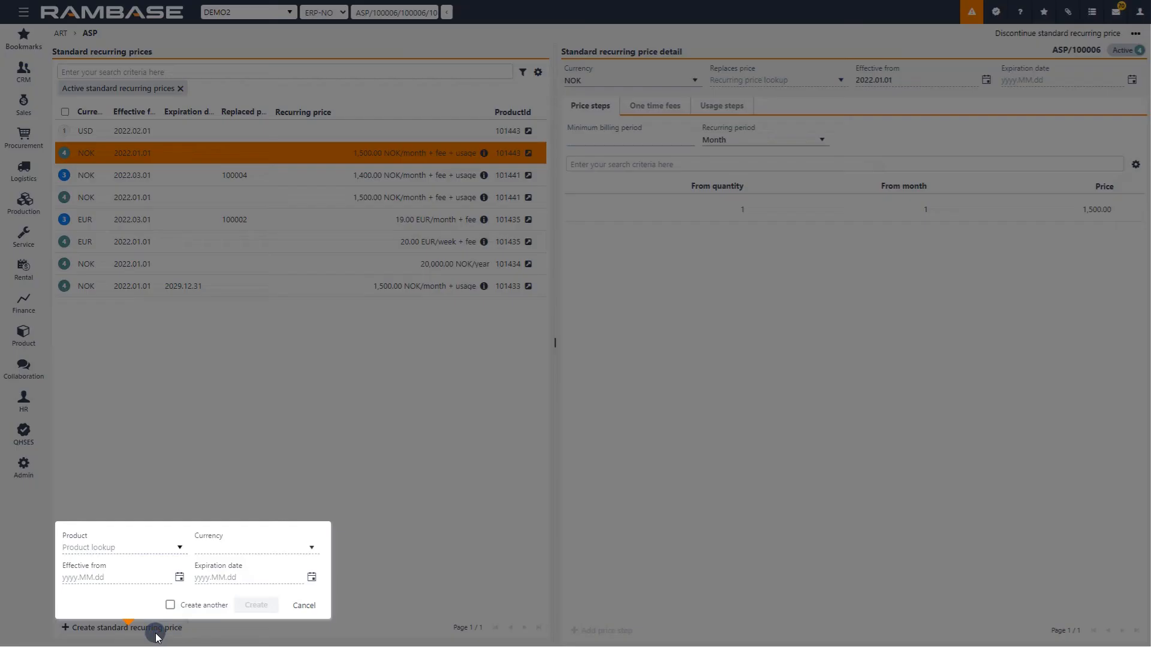
click(159, 630)
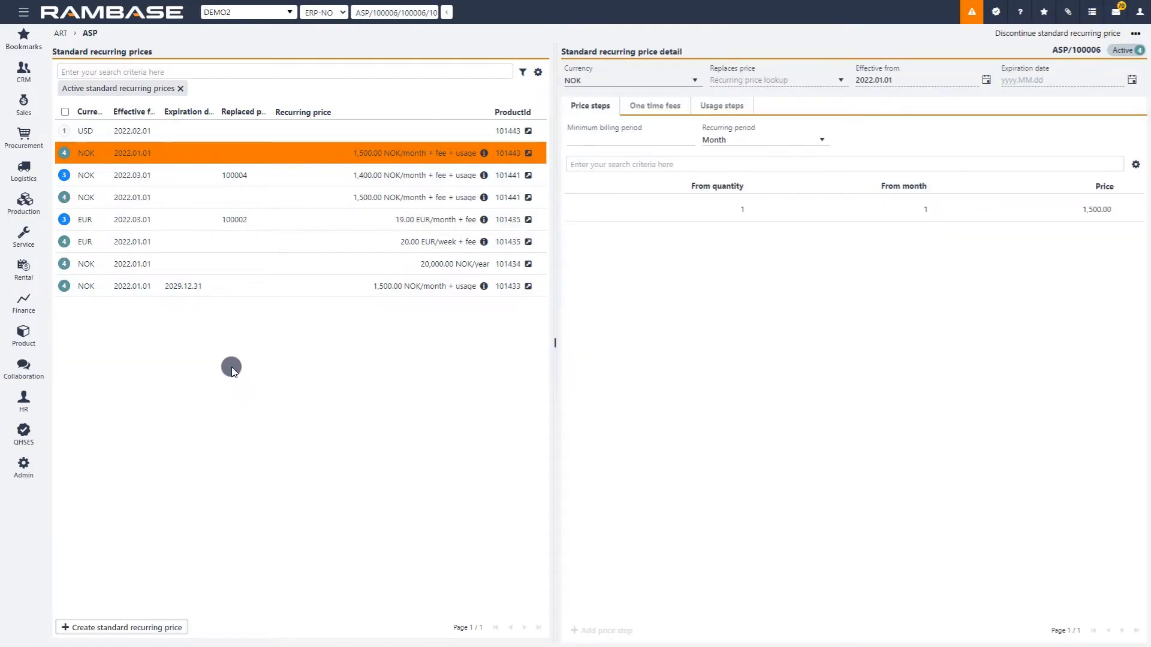
Inspect the NOK recurring price effective from 2022.03.01 and look up which price it replaces.
click(232, 177)
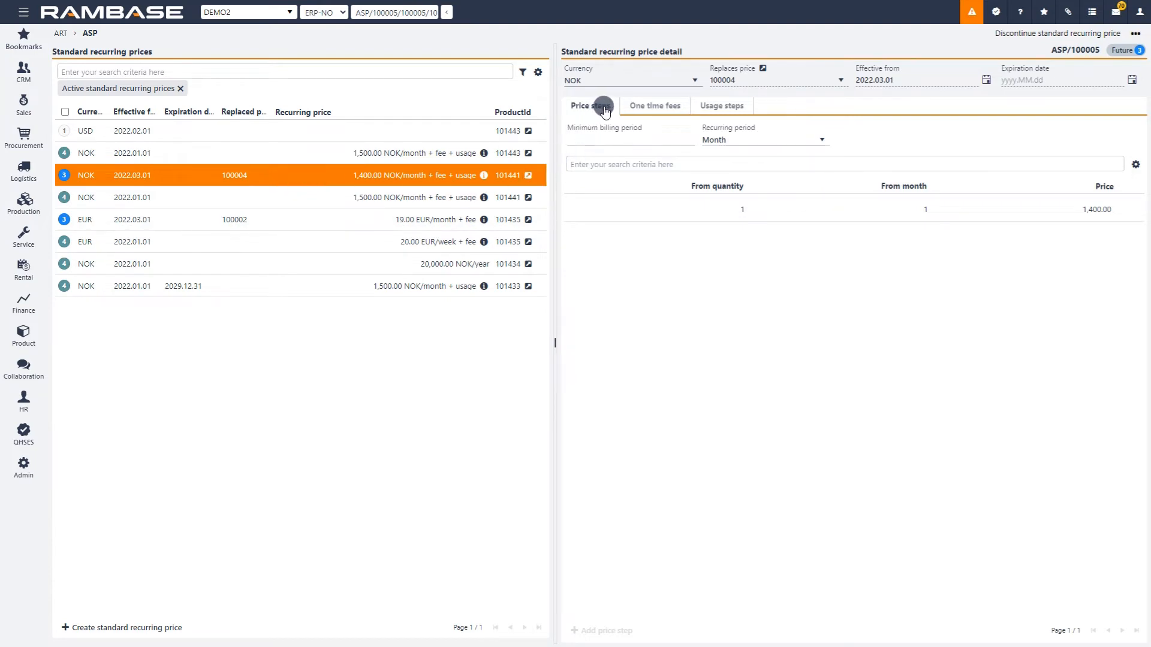
click(750, 75)
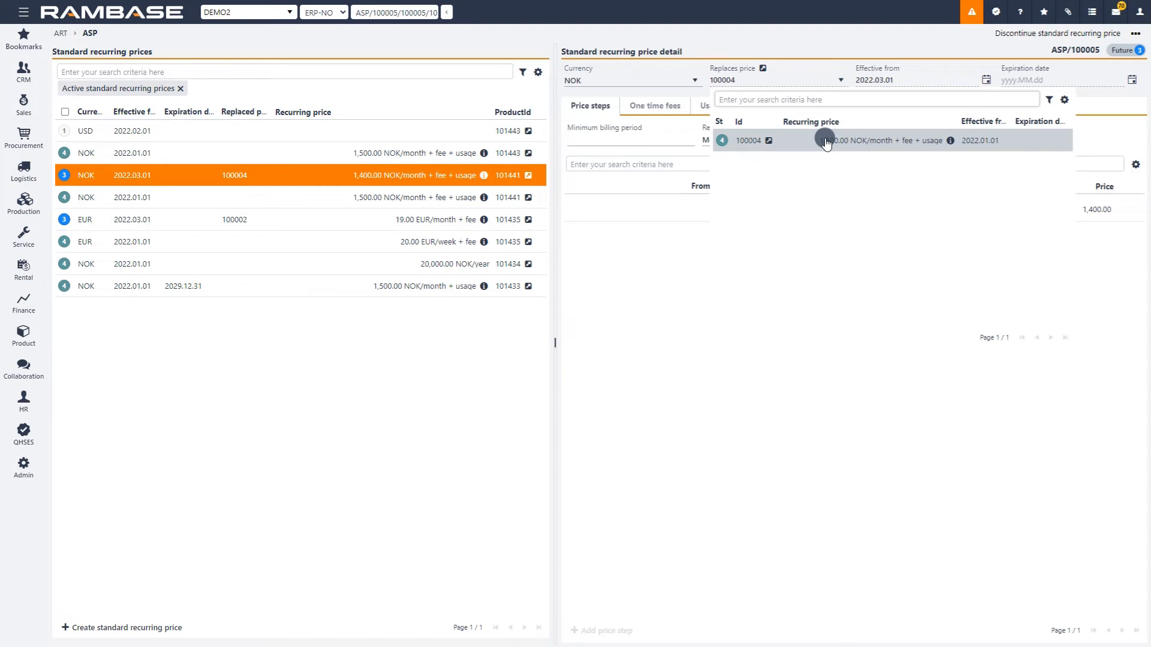
click(762, 143)
click(812, 44)
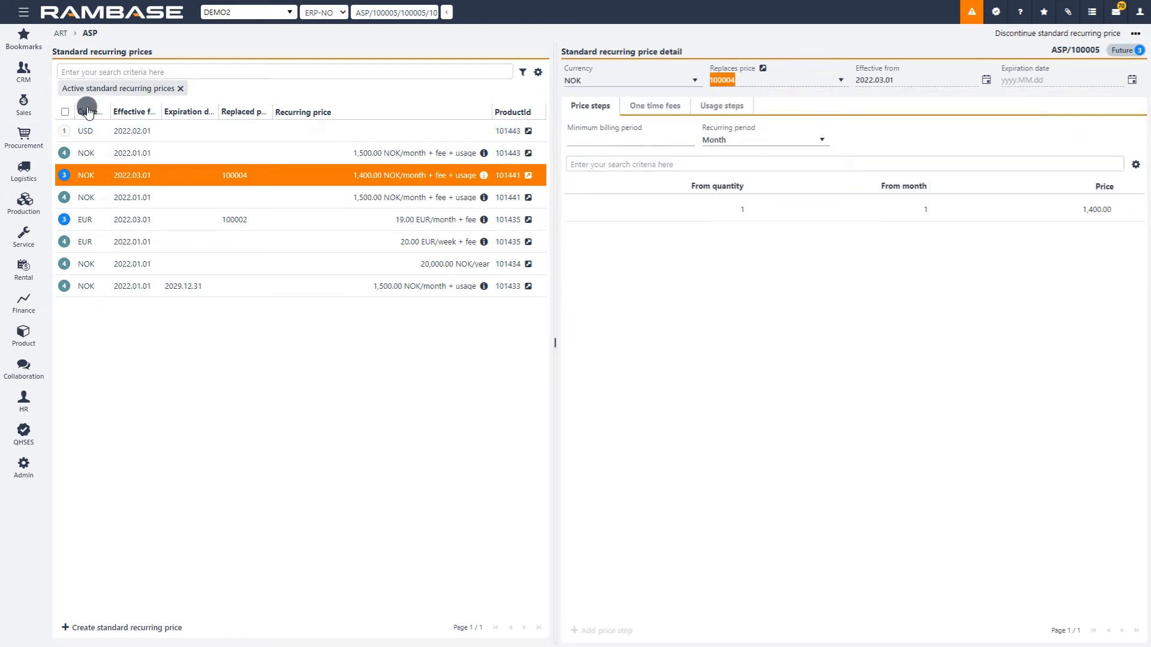
Open the list of sales orders from the order handling area.
click(24, 108)
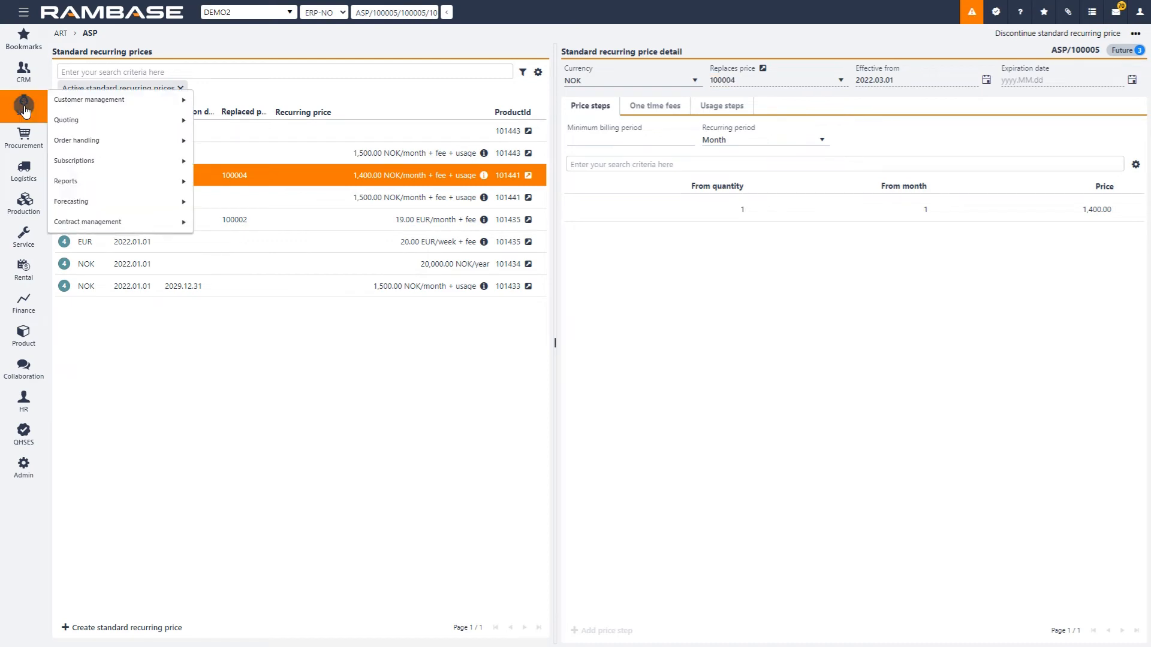
mouse_move(109, 143)
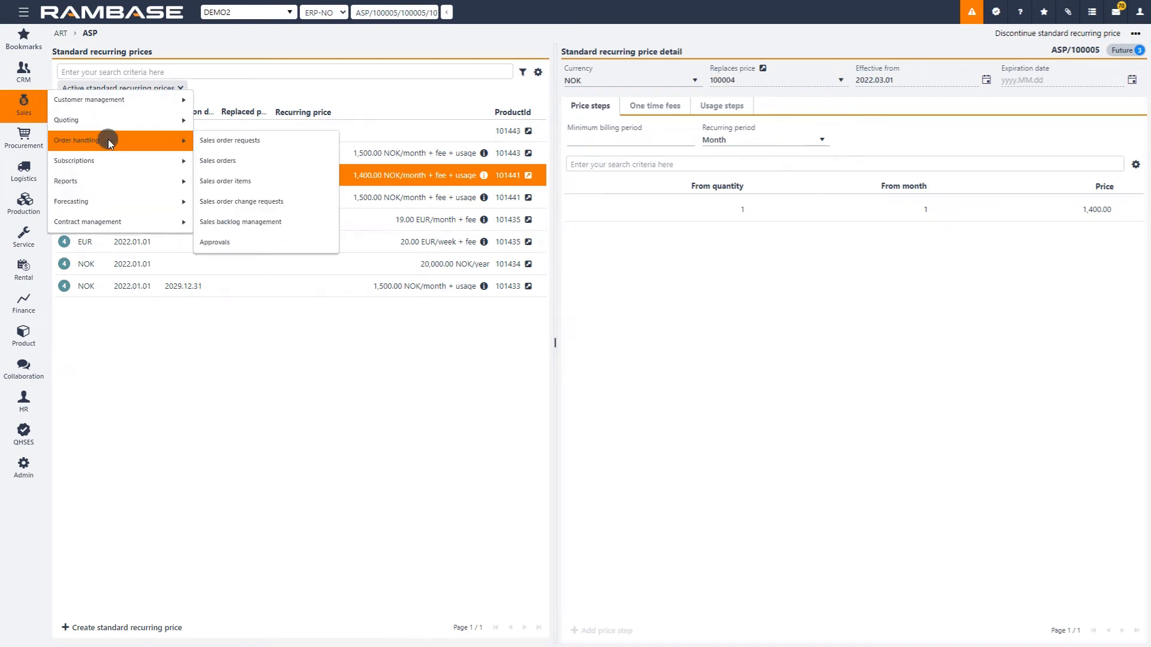
click(234, 163)
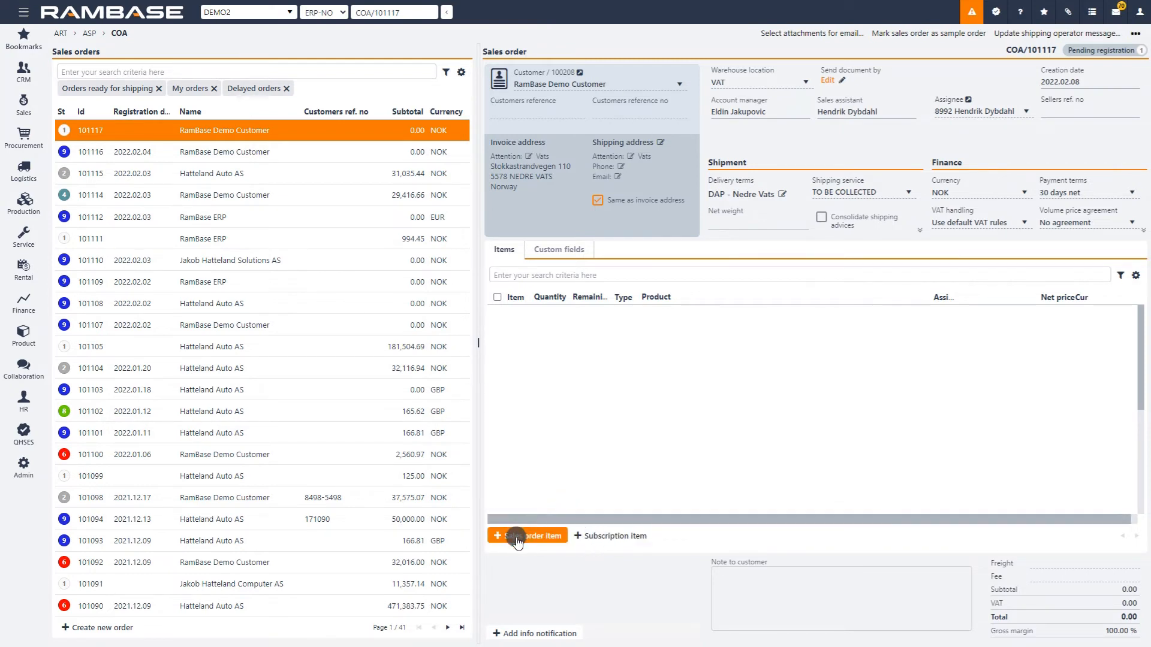
Start a subscription item on the RamBase Demo Customer order pending registration, and select License Monthly as its product.
click(595, 538)
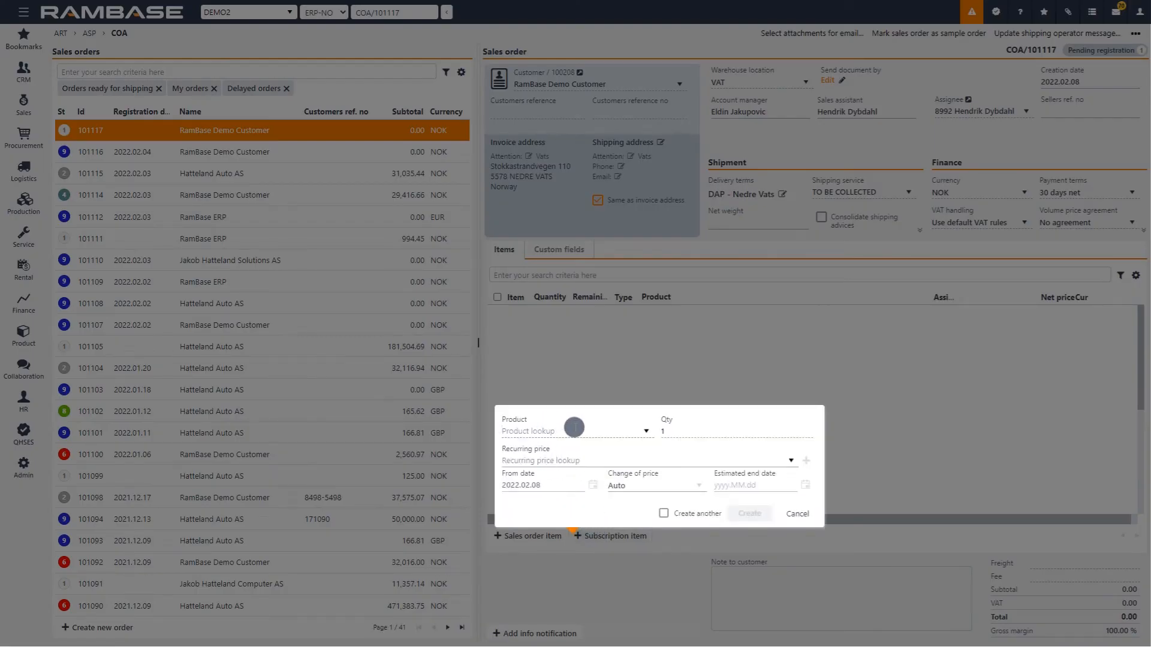
text(mon)
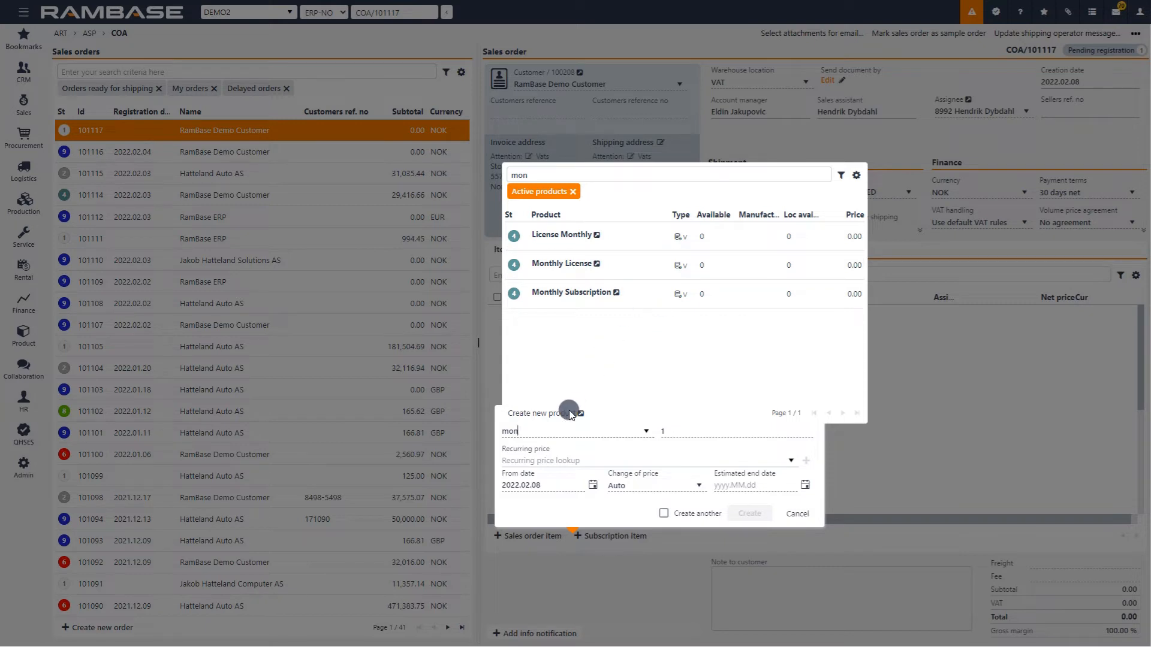
key(BackSpace)
key(BackSpace)
key(BackSpace)
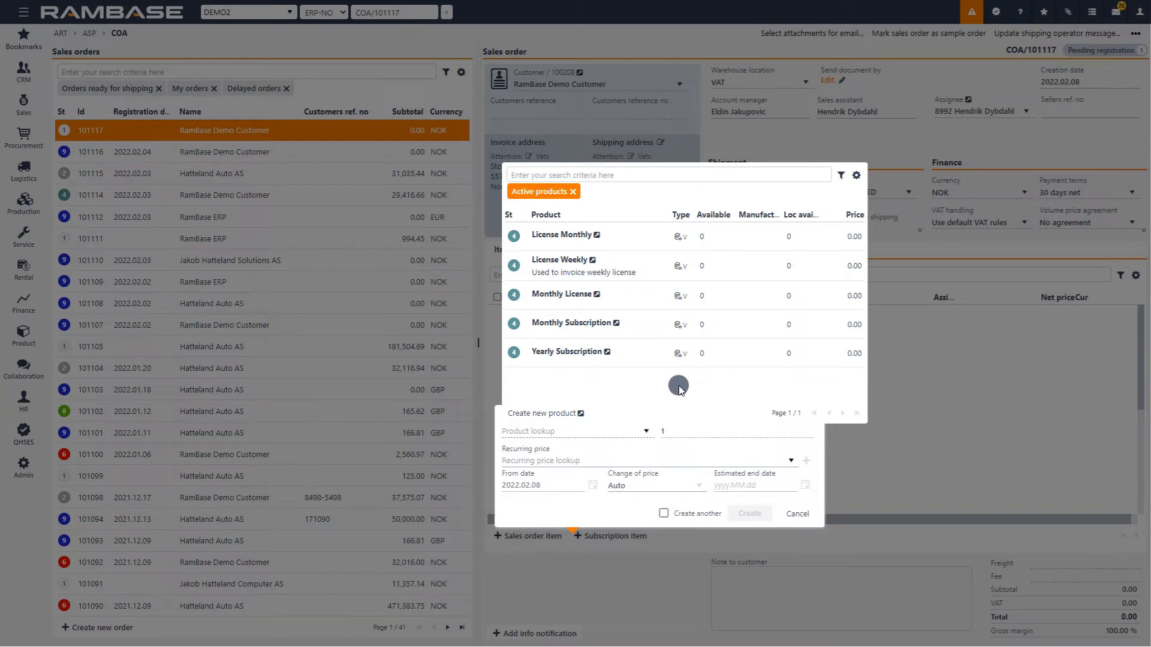
click(630, 234)
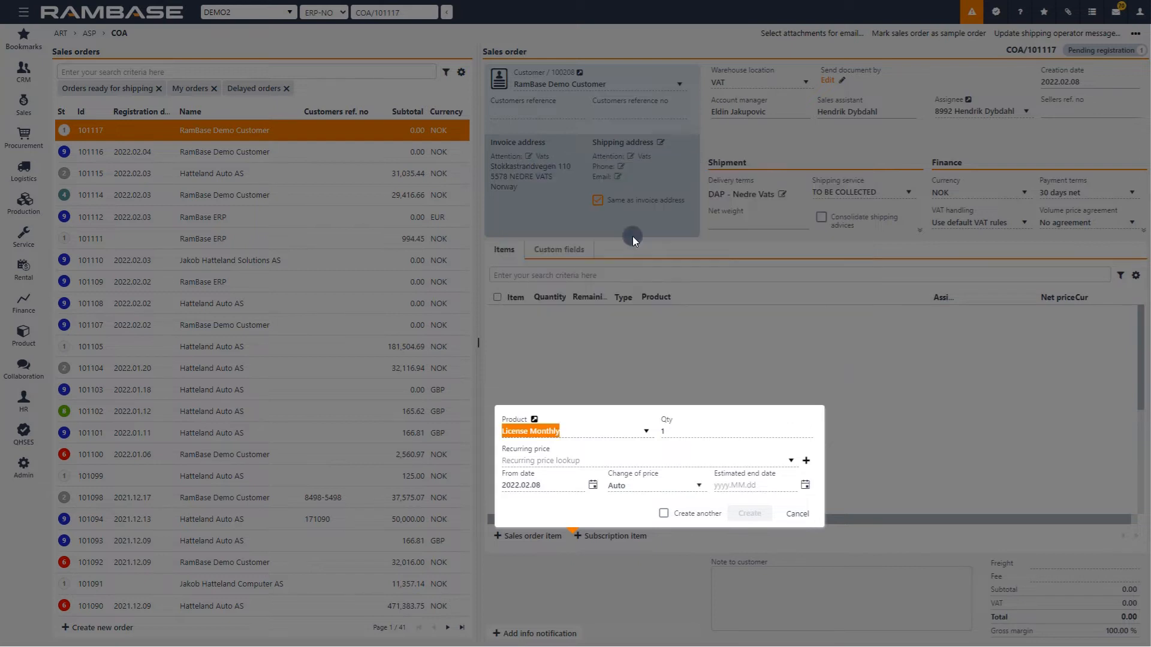
Select the 1,500.00 NOK/month + fee + usage recurring price for the subscription item and review its price details.
click(791, 461)
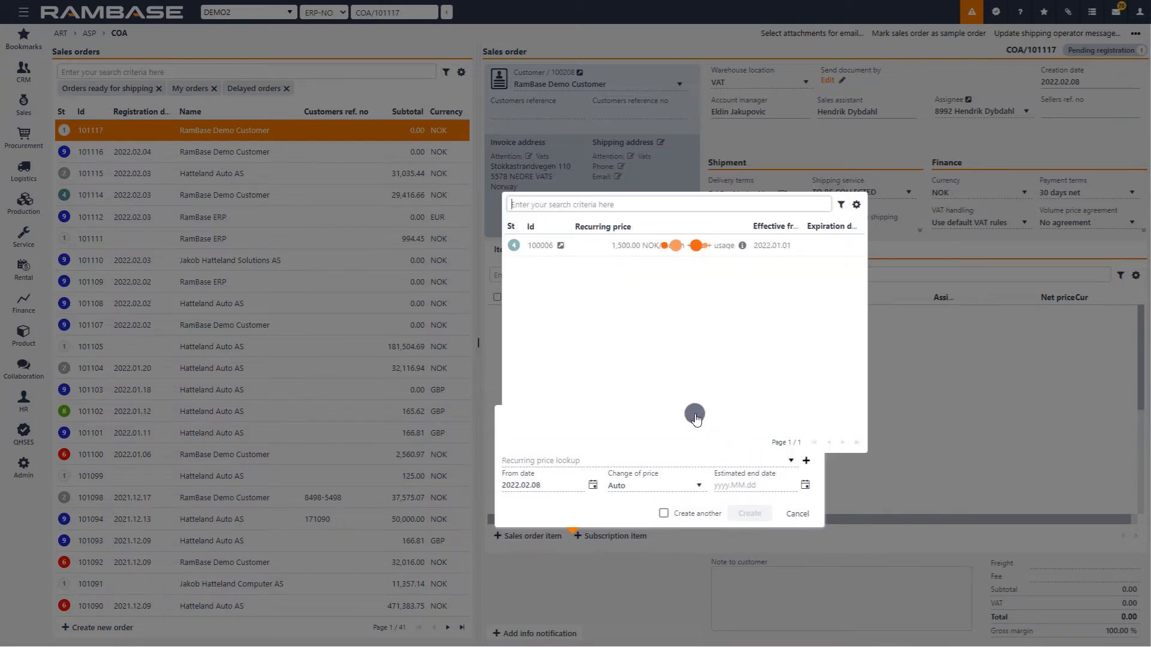
click(634, 246)
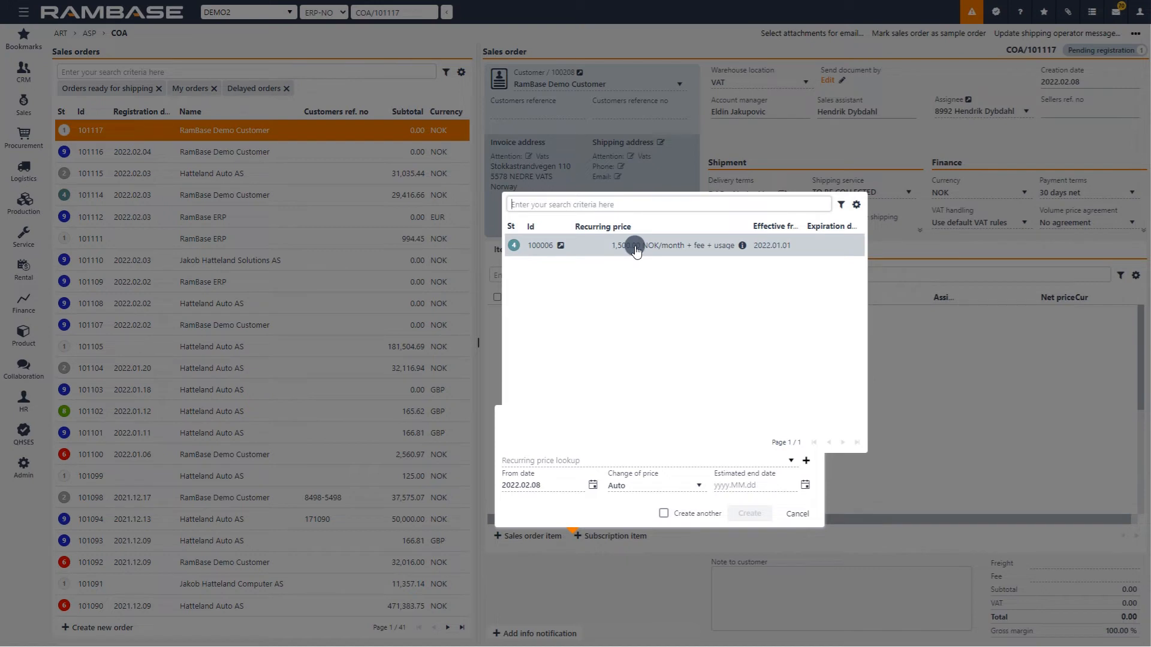
click(634, 247)
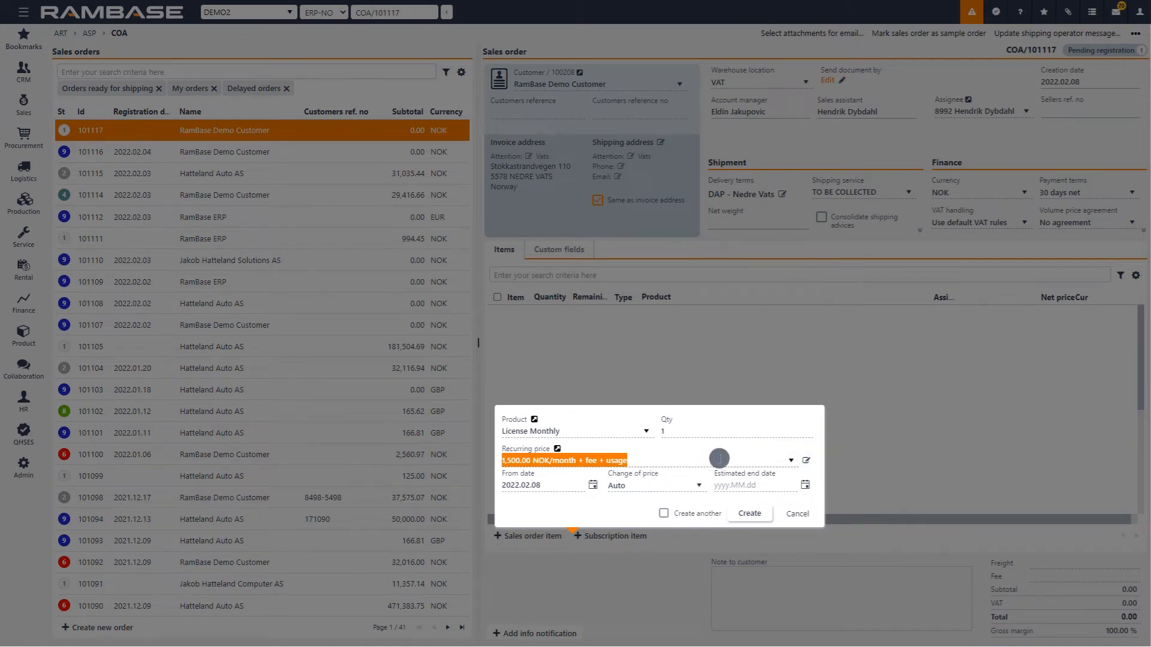
click(806, 461)
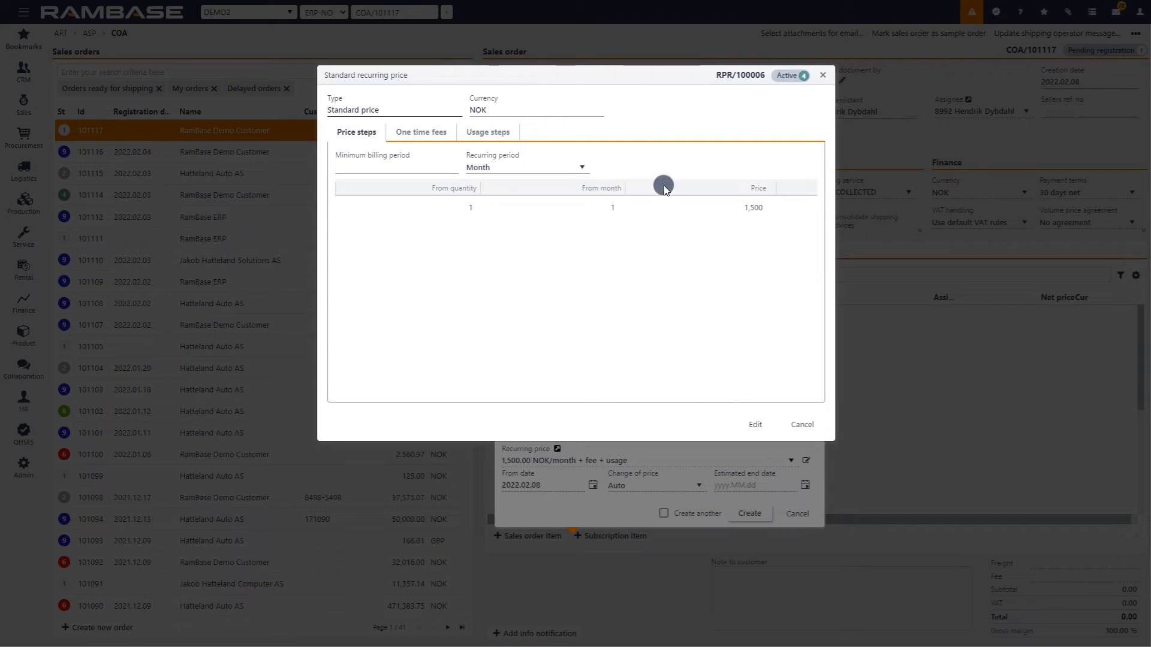
click(822, 77)
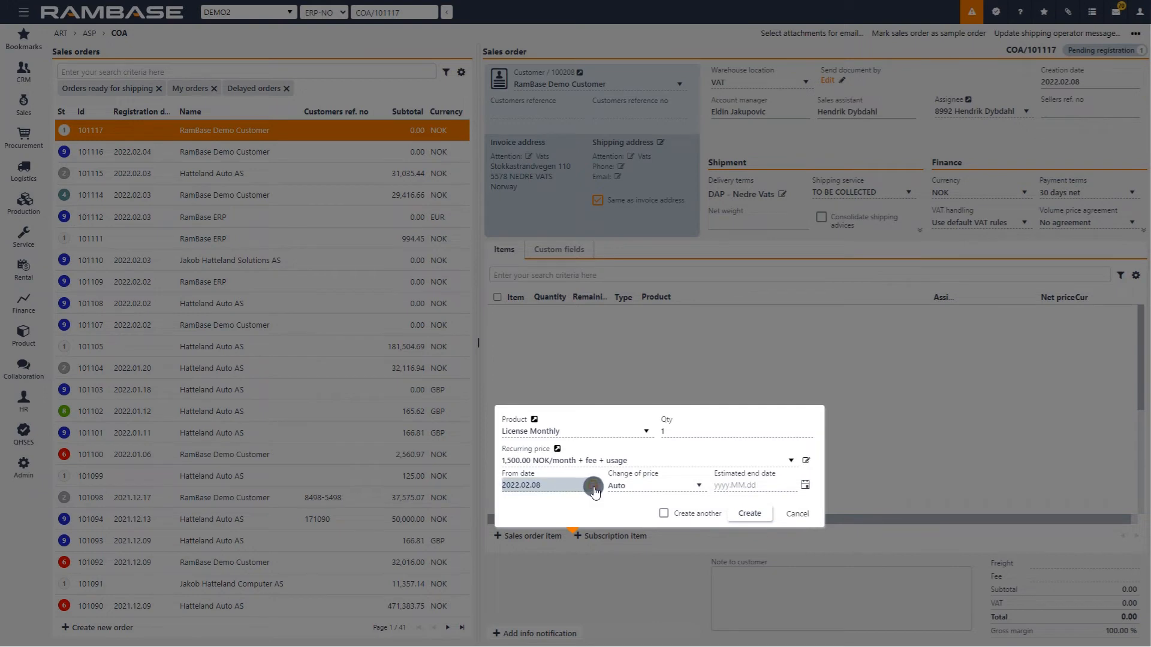
Set the subscription item's from date to 2022.01.01 and keep its change of price on Auto.
click(593, 486)
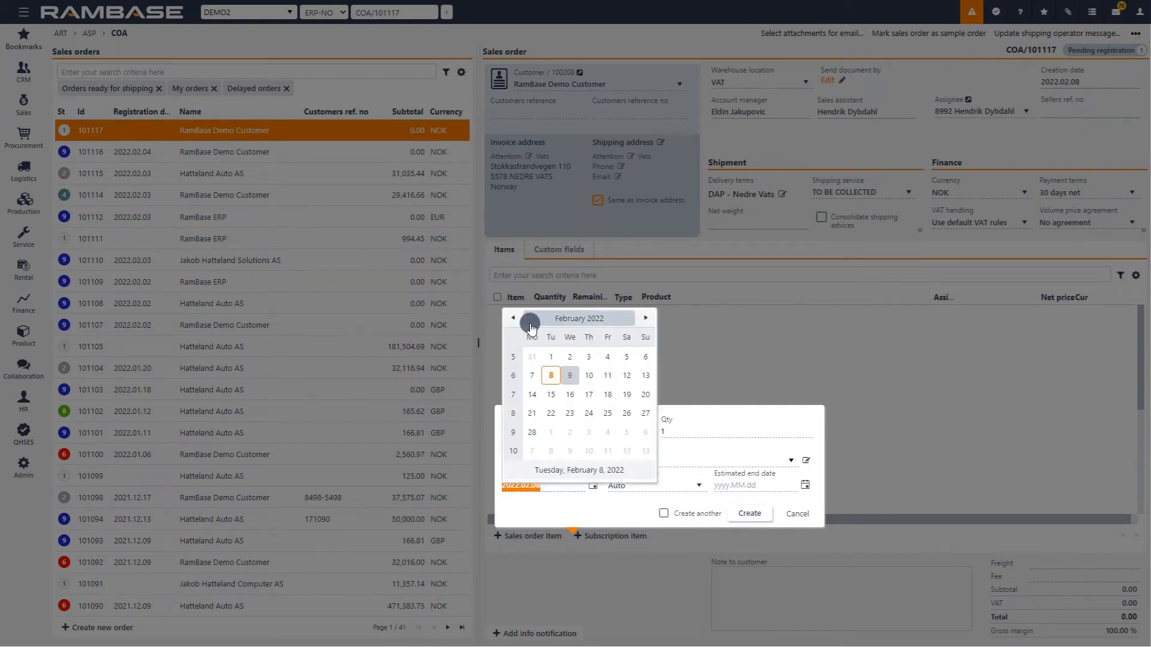
click(511, 319)
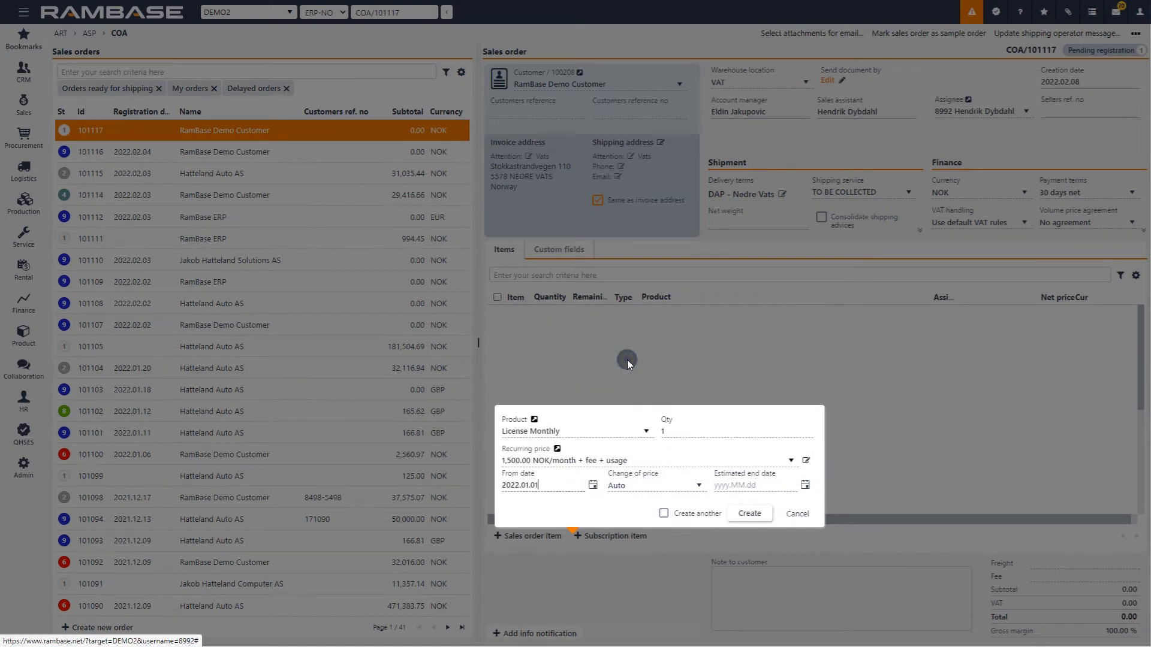
click(627, 358)
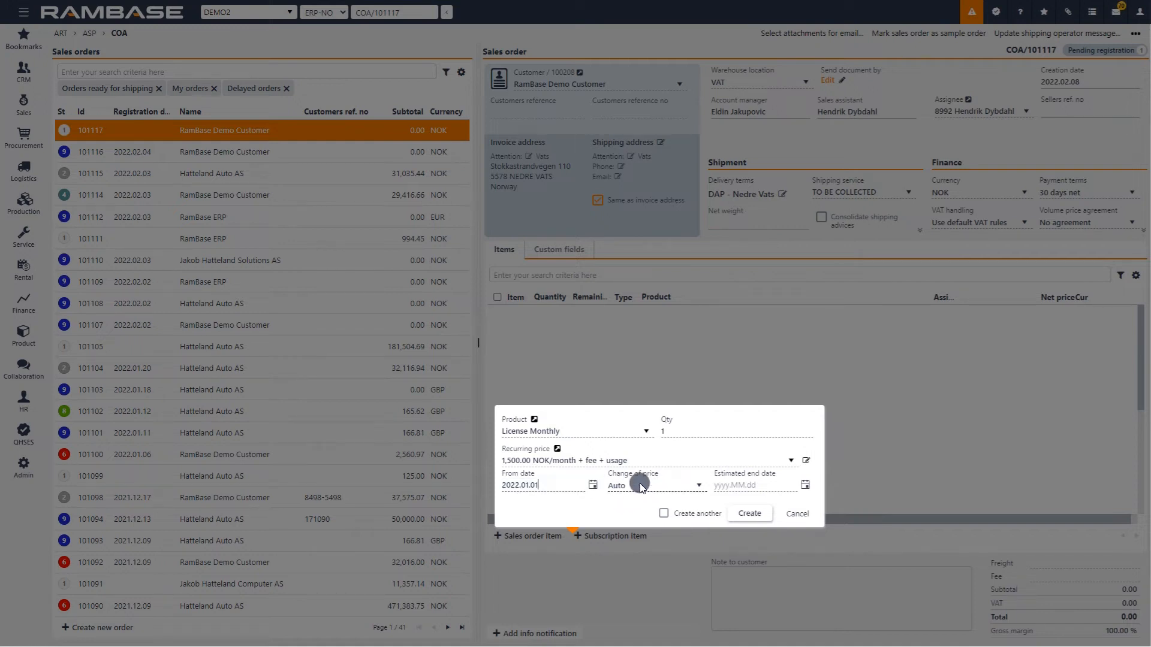
click(681, 485)
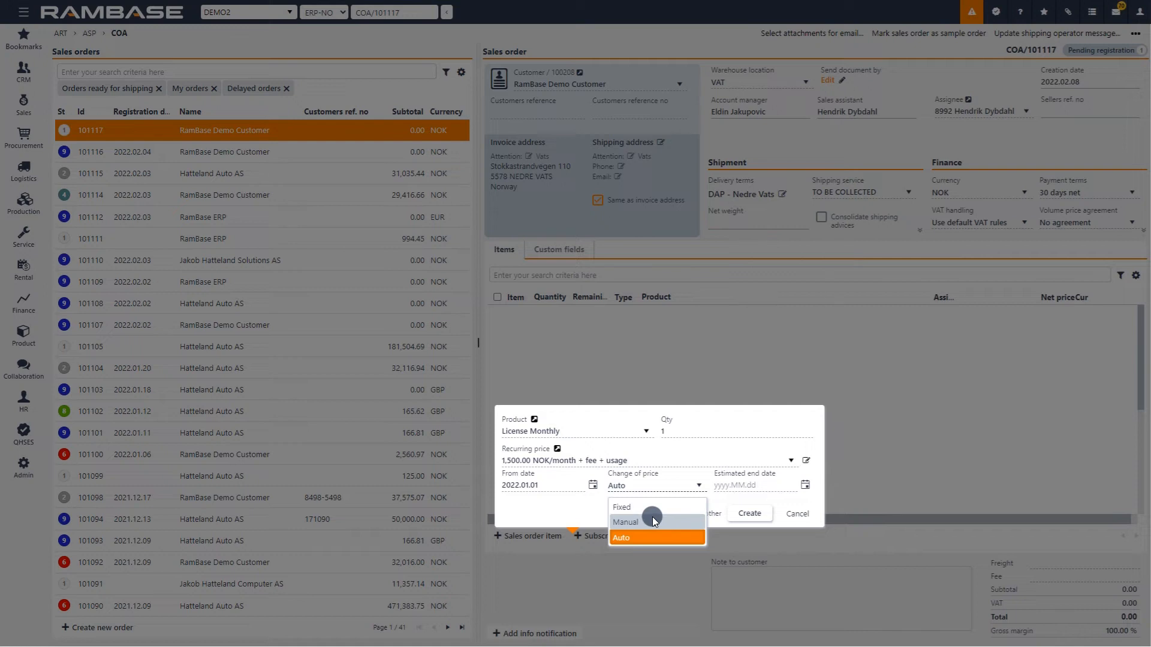
click(699, 488)
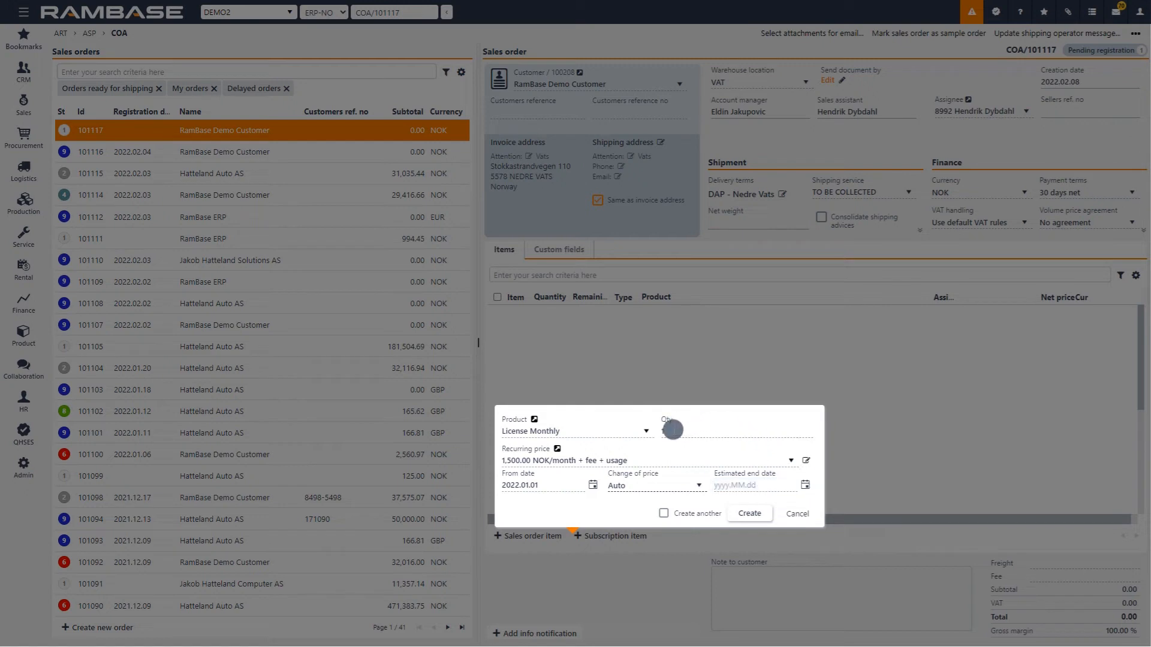
Set the estimated end date to 2025.12.31 and create the subscription item.
click(806, 485)
click(798, 317)
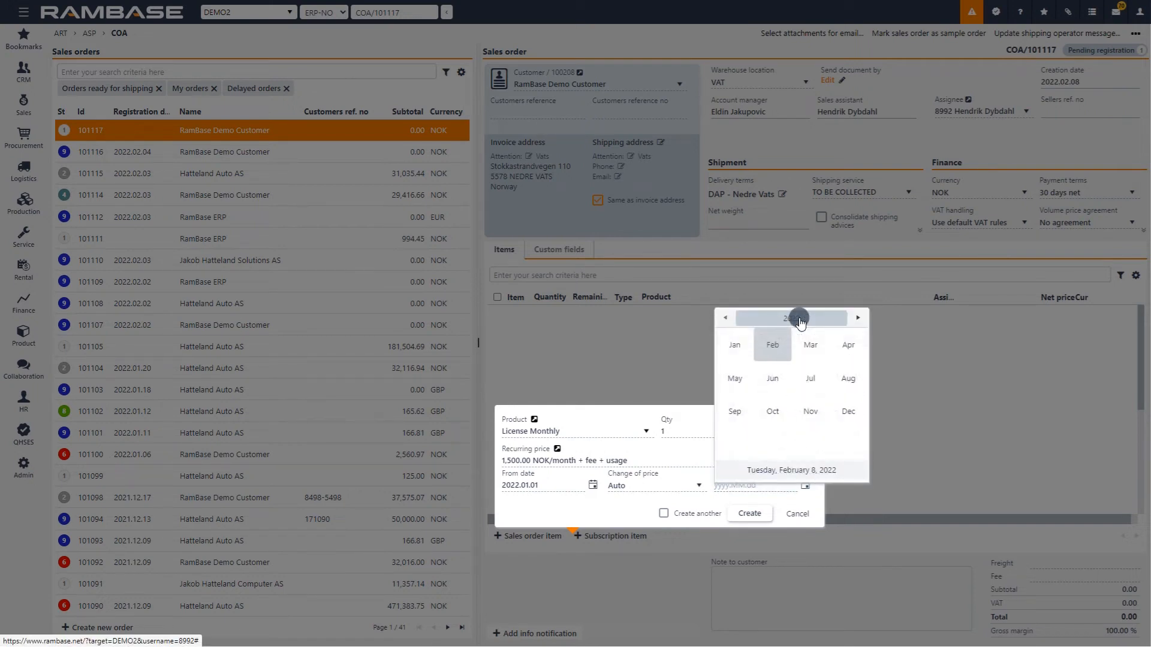
click(797, 317)
click(809, 382)
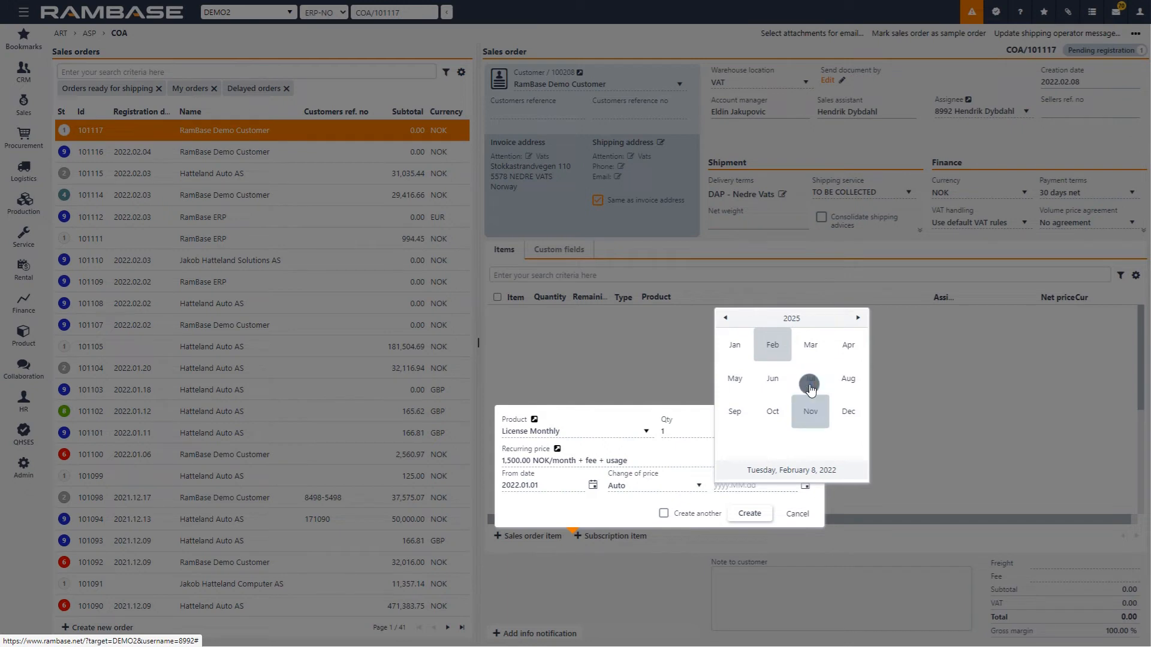
click(850, 410)
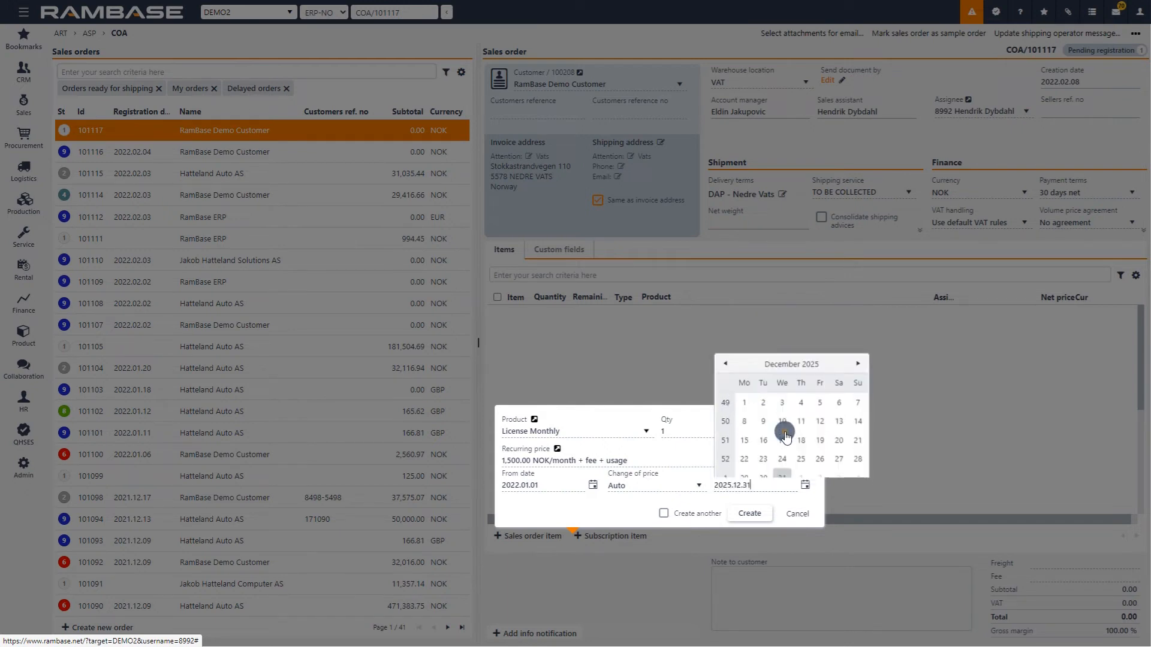
click(782, 474)
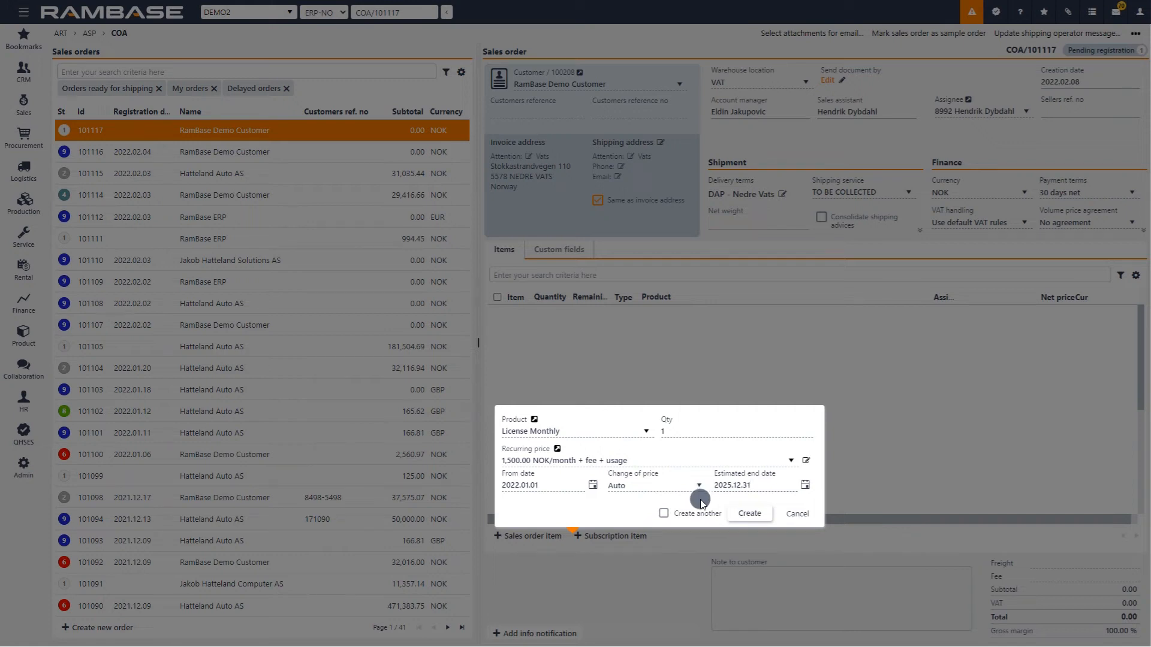
click(750, 515)
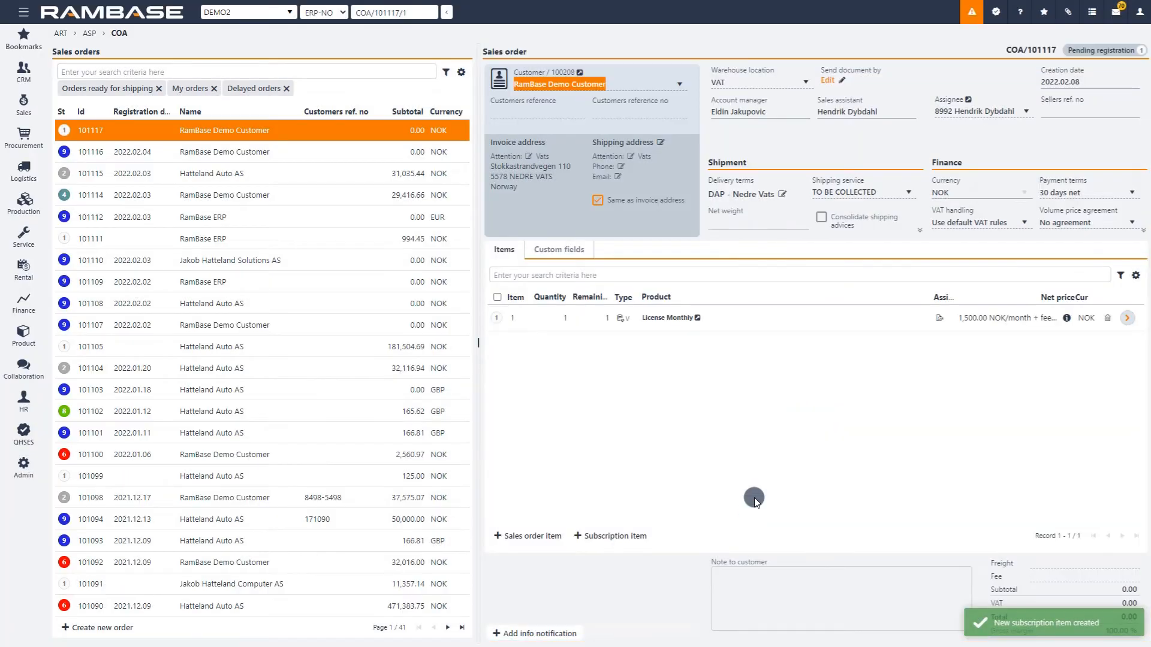
Review the details of the License Monthly item on the order and return to the sales order.
click(542, 319)
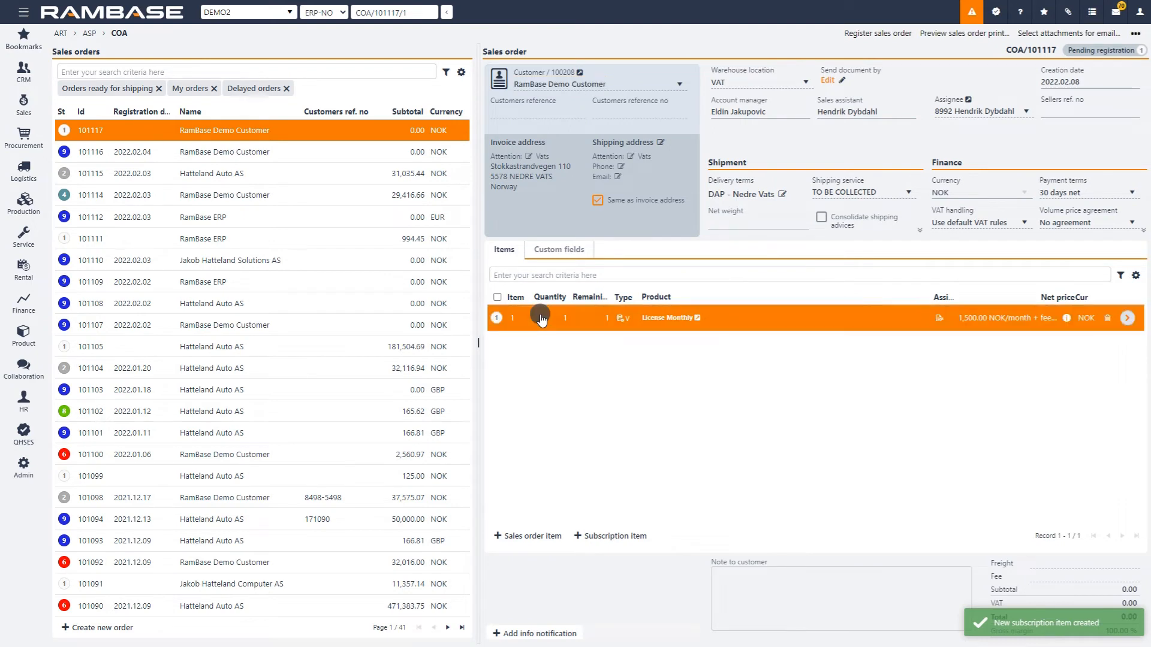
click(1127, 318)
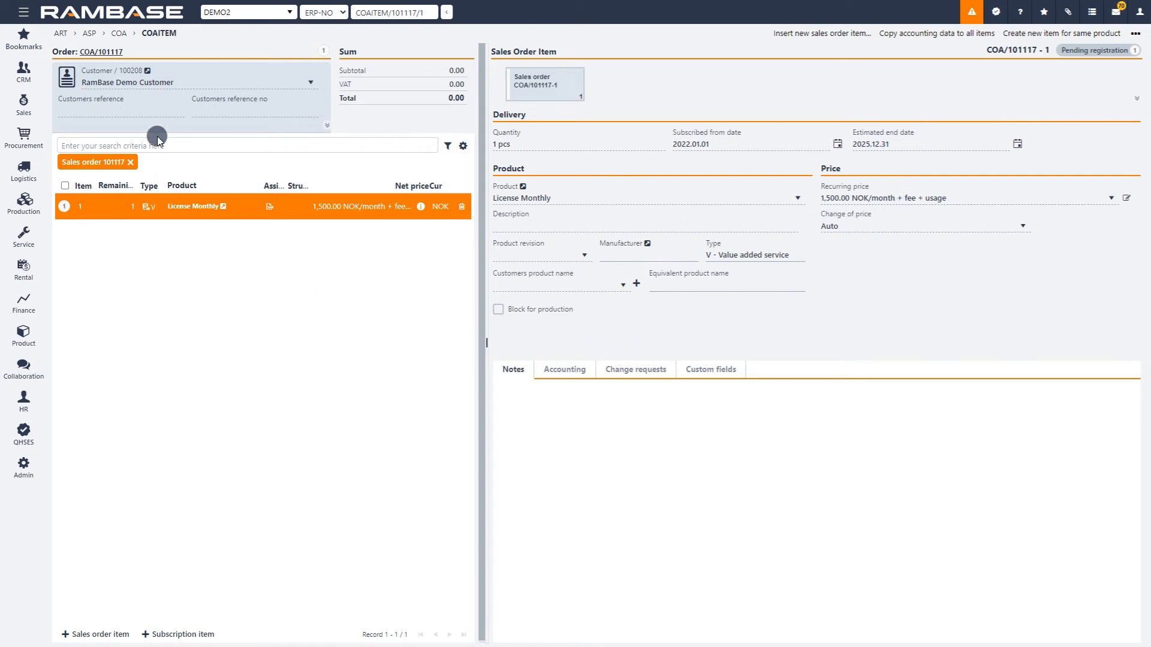
click(111, 53)
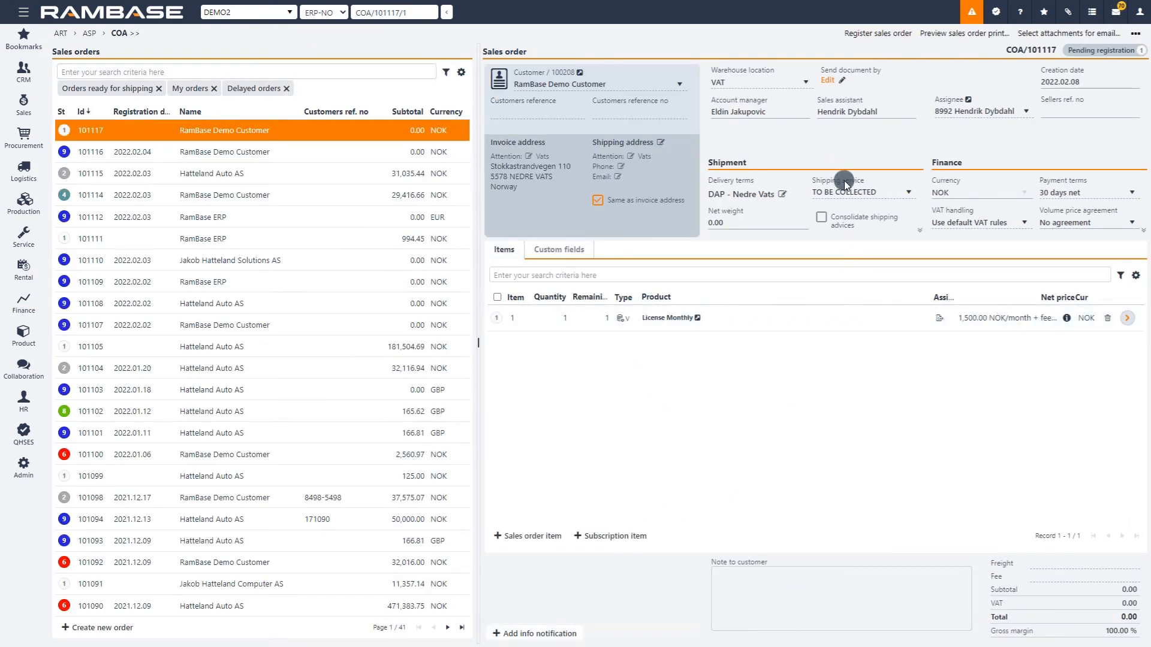
Start registering the sales order with a new recurring invoice plan named Demo on a Monthly invoice schedule.
click(872, 34)
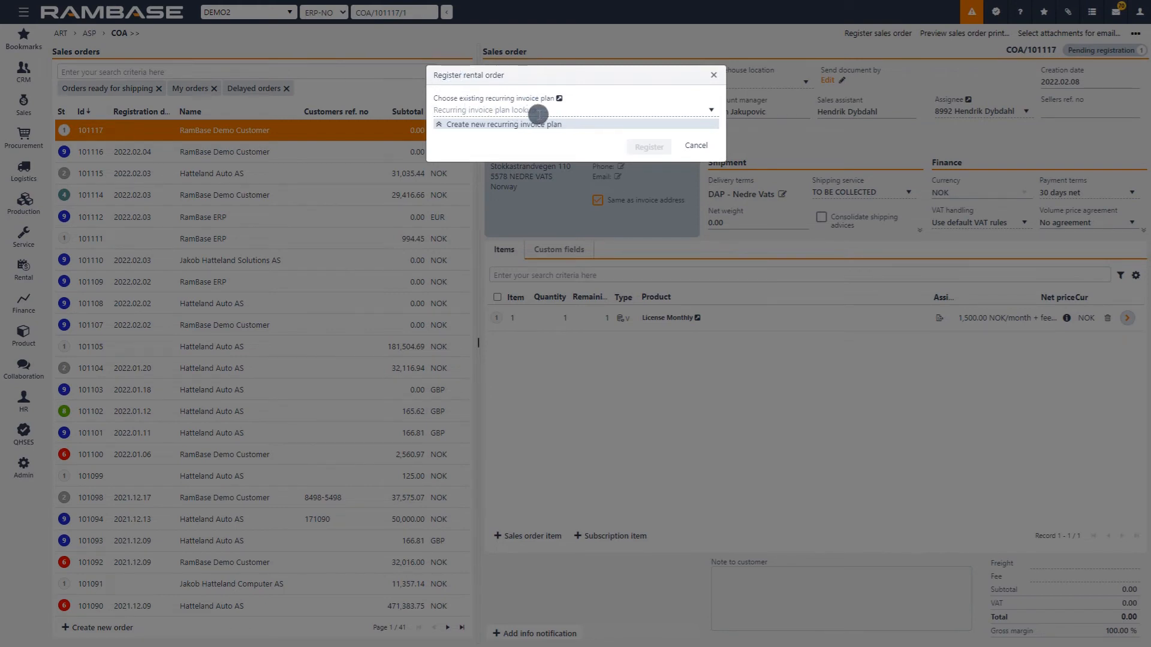
click(439, 124)
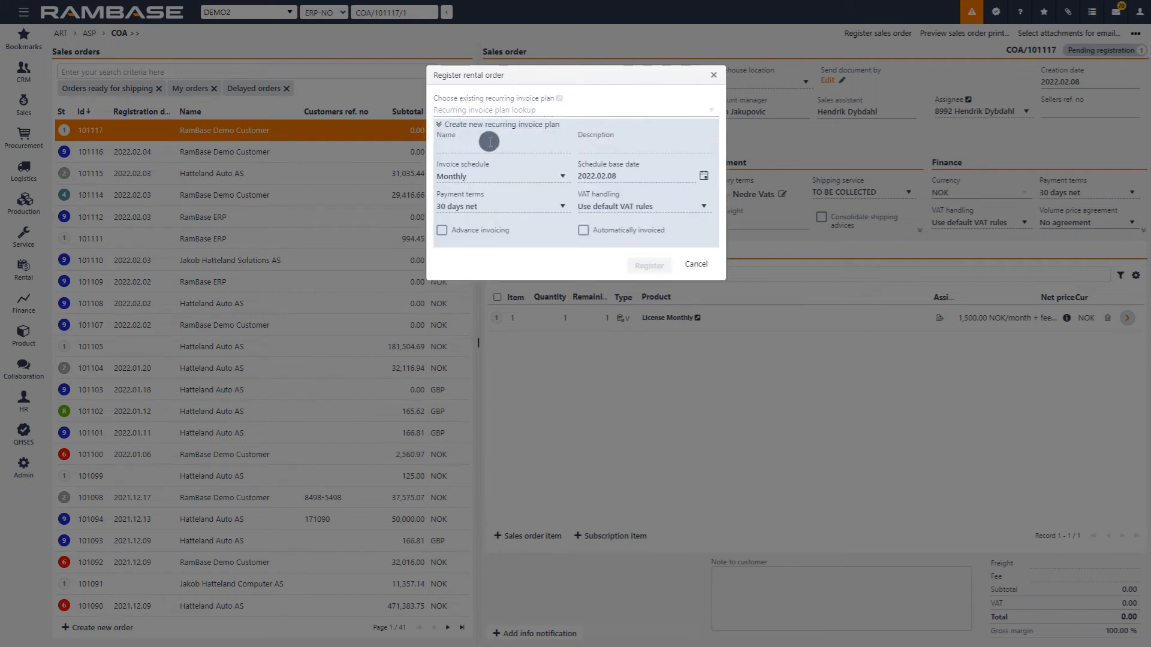
text(Demost)
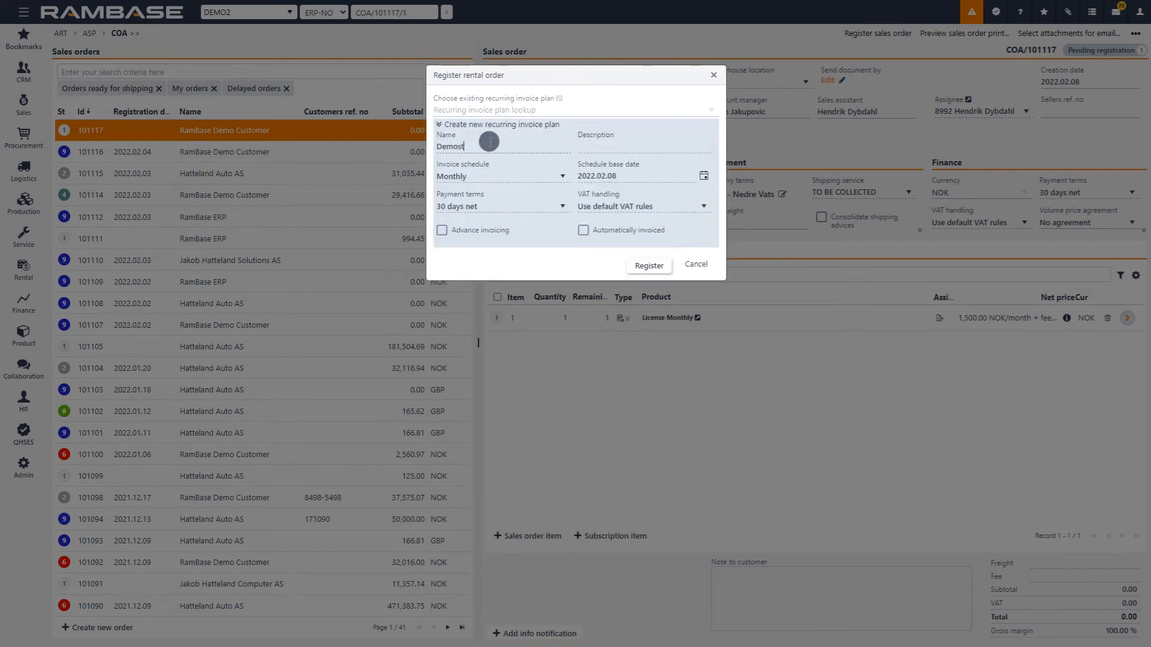
text(r)
key(BackSpace)
key(BackSpace)
click(535, 179)
click(537, 178)
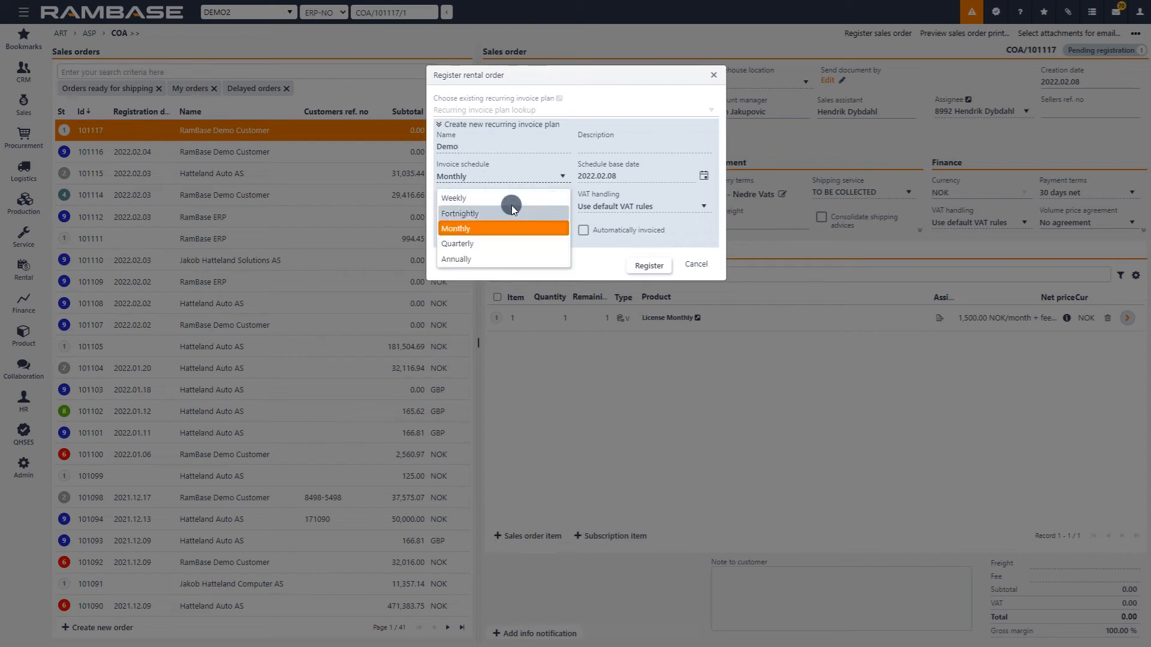
click(466, 228)
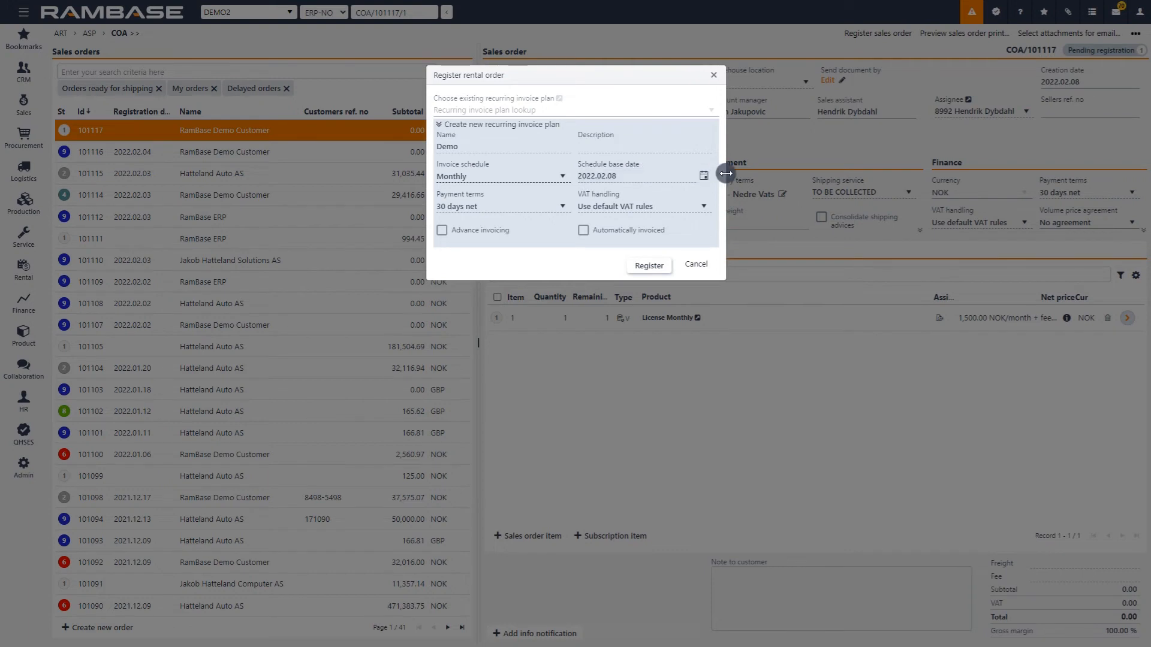
Set the new invoice plan's schedule base date to 2022.01.01.
click(707, 177)
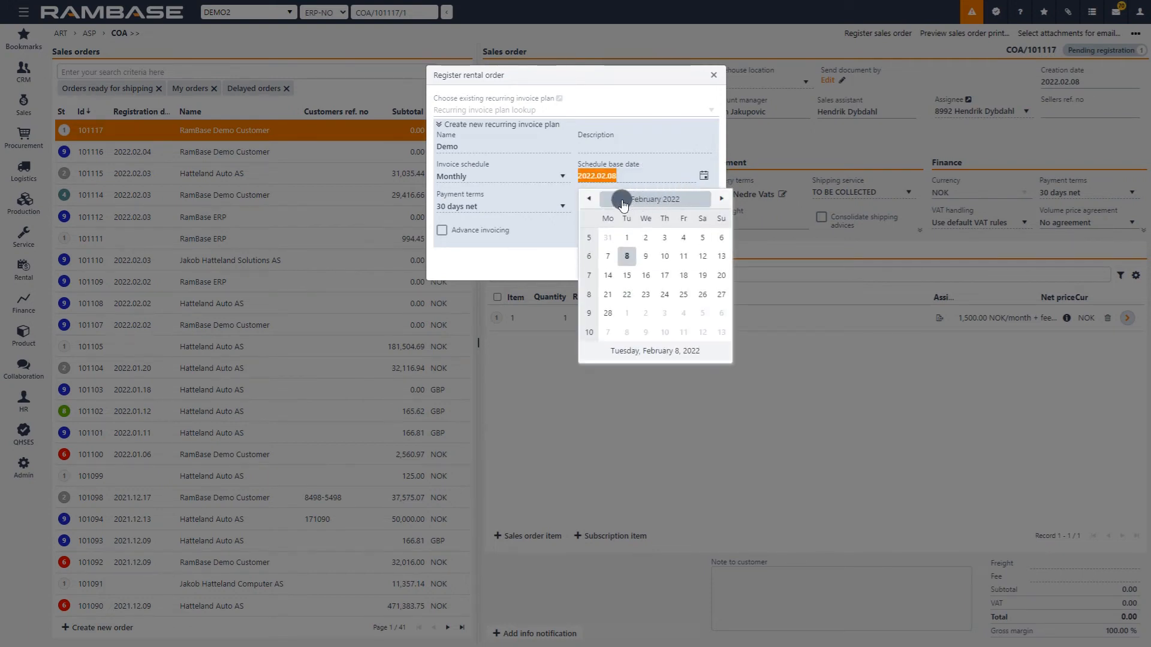
click(589, 199)
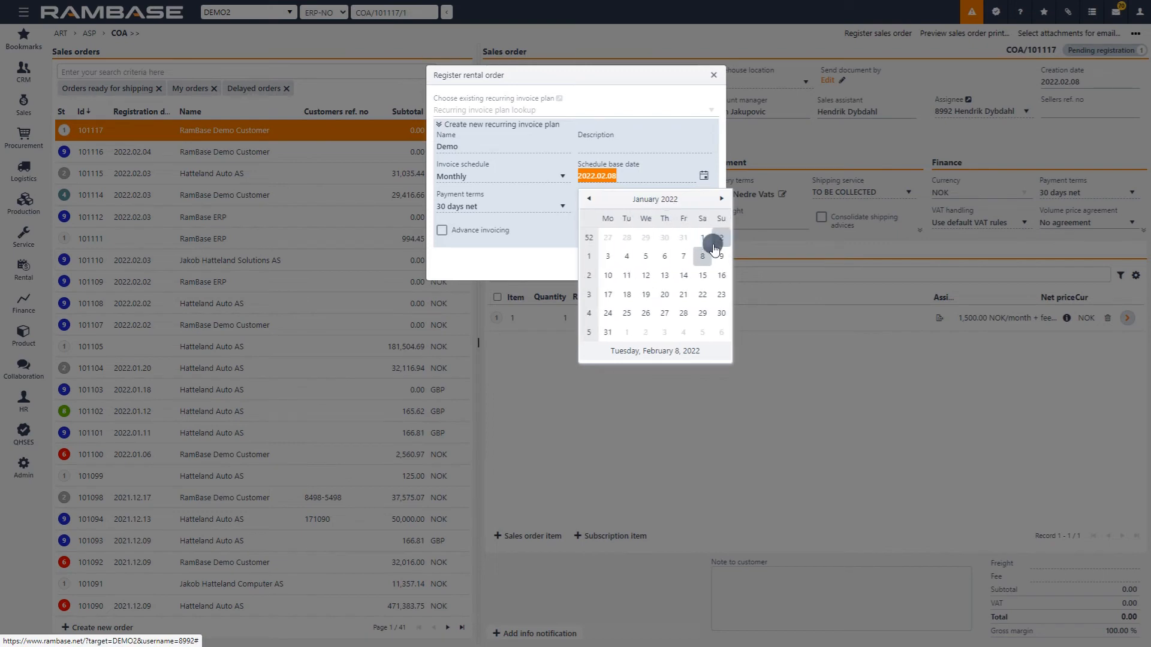
click(707, 239)
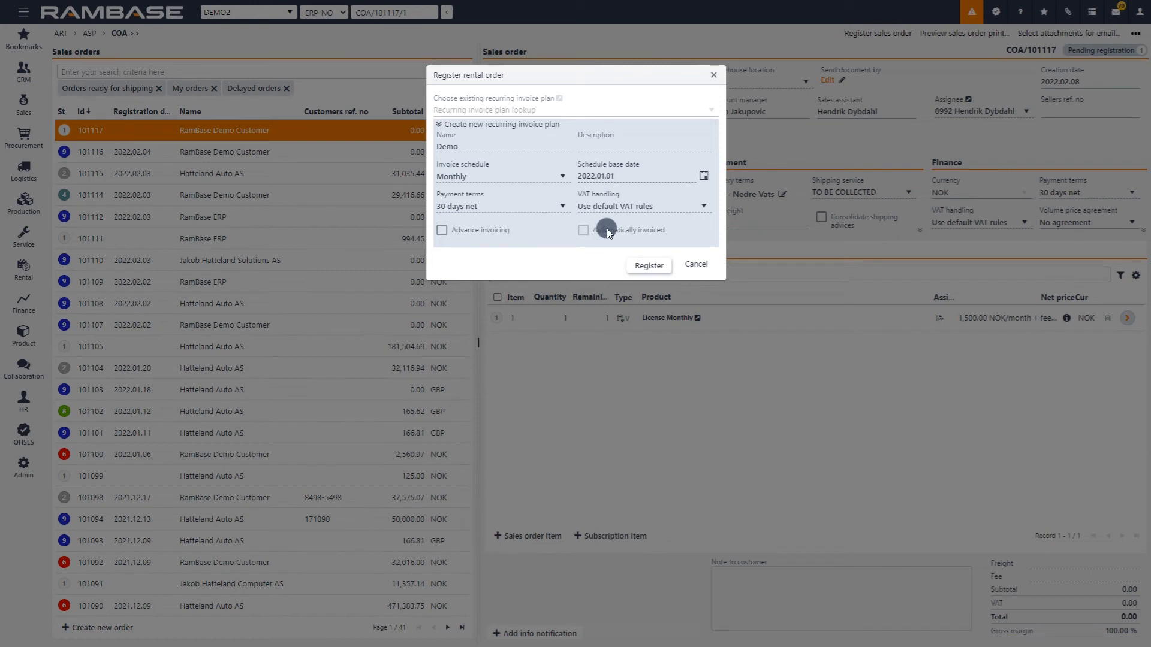
Enable advance invoicing for the plan at 0 days from the base date and register the order.
click(442, 233)
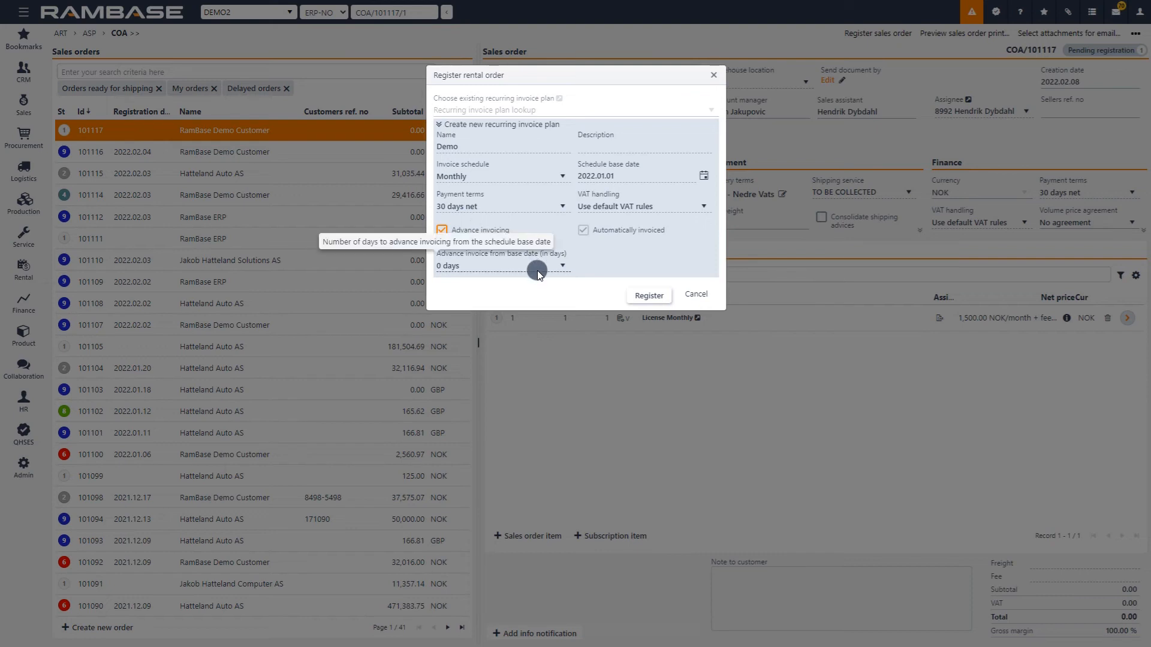
mouse_move(484, 262)
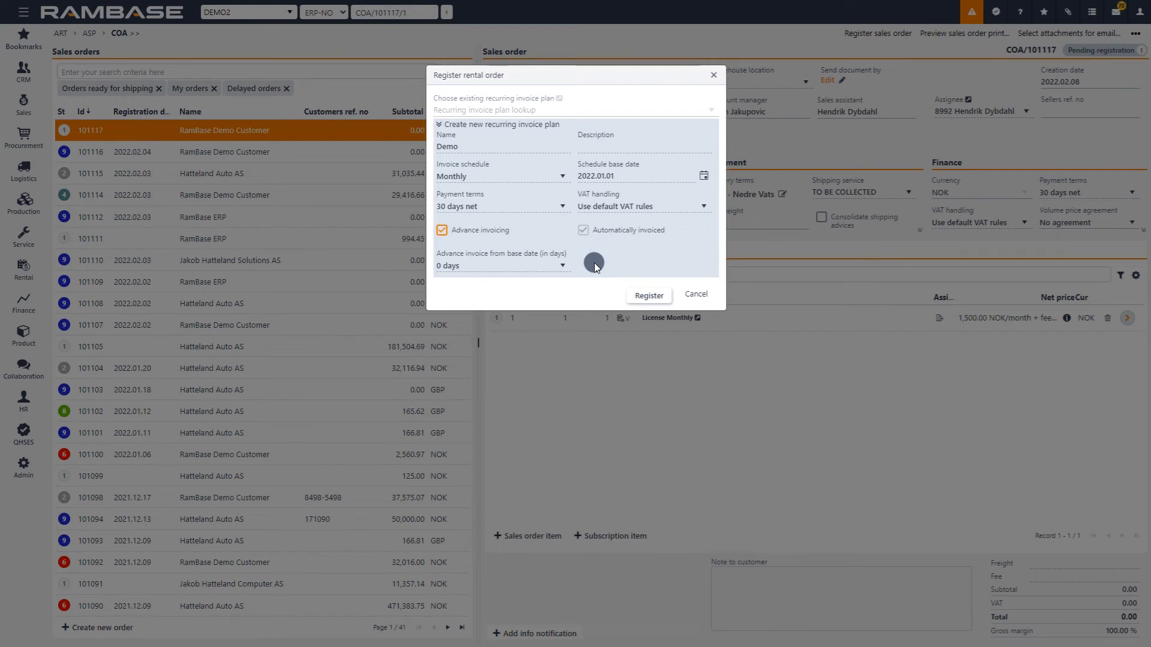
click(644, 296)
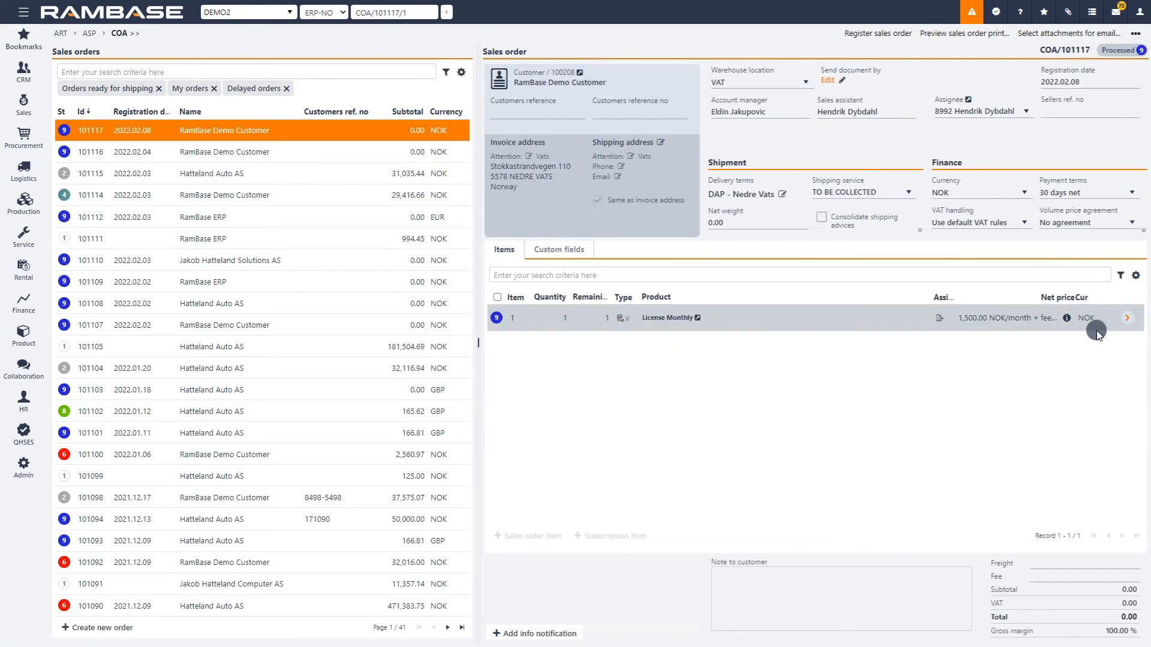
Open the recurring invoice plan item linked to the order's License Monthly item and examine its invoice periods.
click(883, 322)
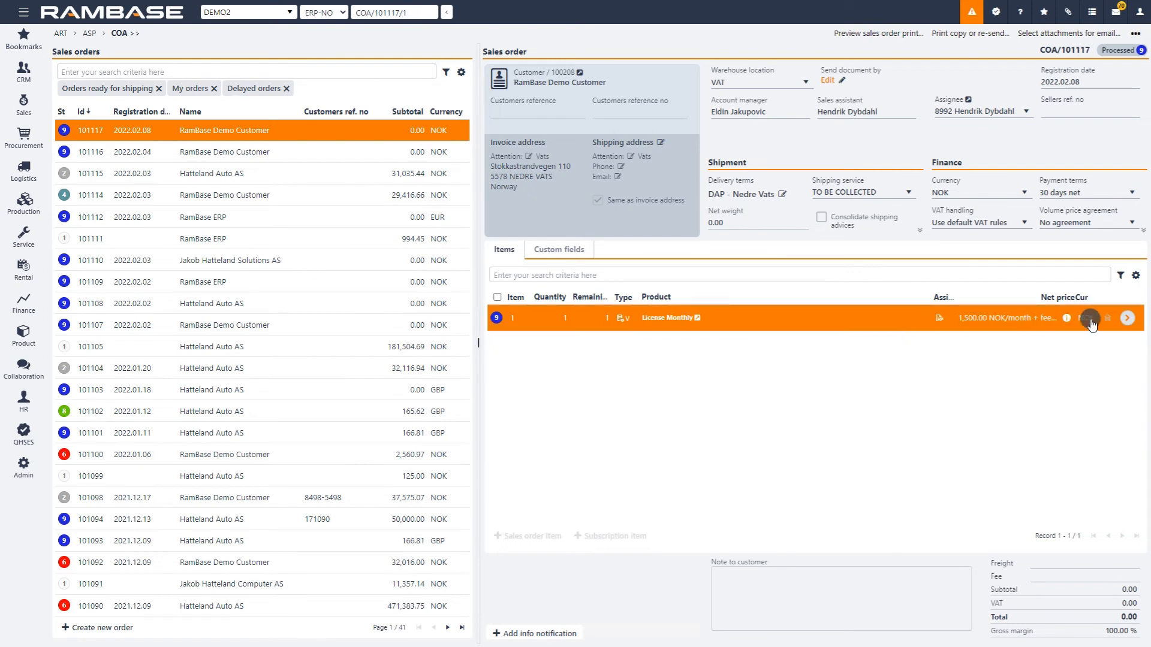
click(1125, 319)
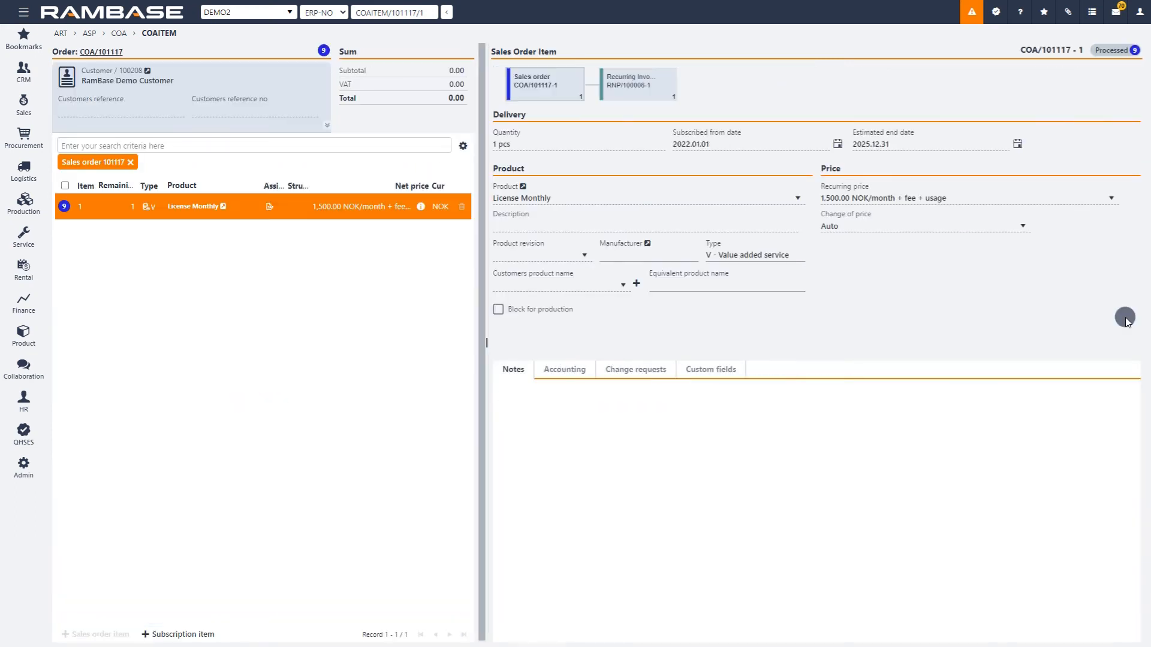
click(636, 82)
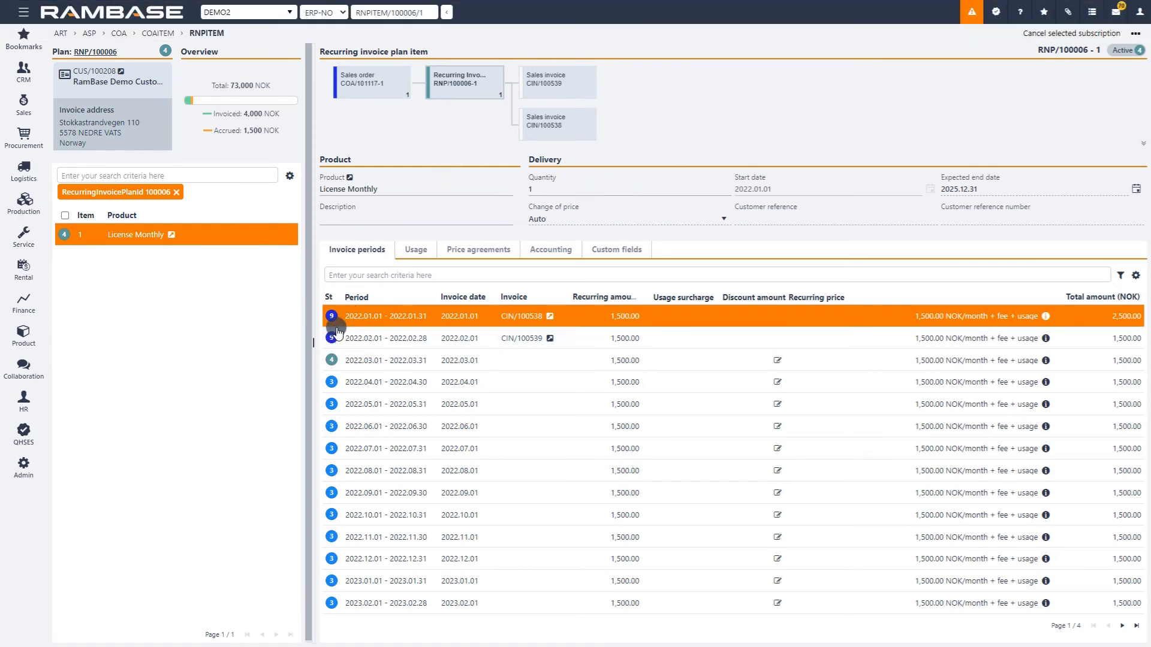
mouse_move(336, 319)
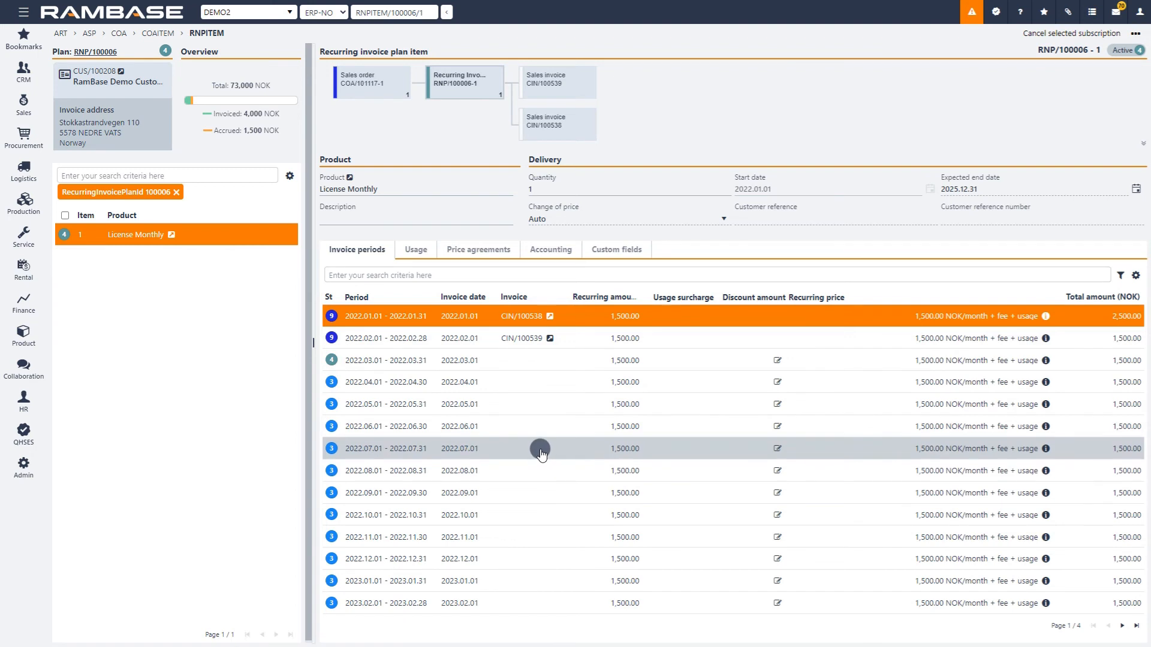
Add a usage of 10 pcs dated 2022.03.17 to the License Monthly plan item and check its invoice periods.
click(415, 251)
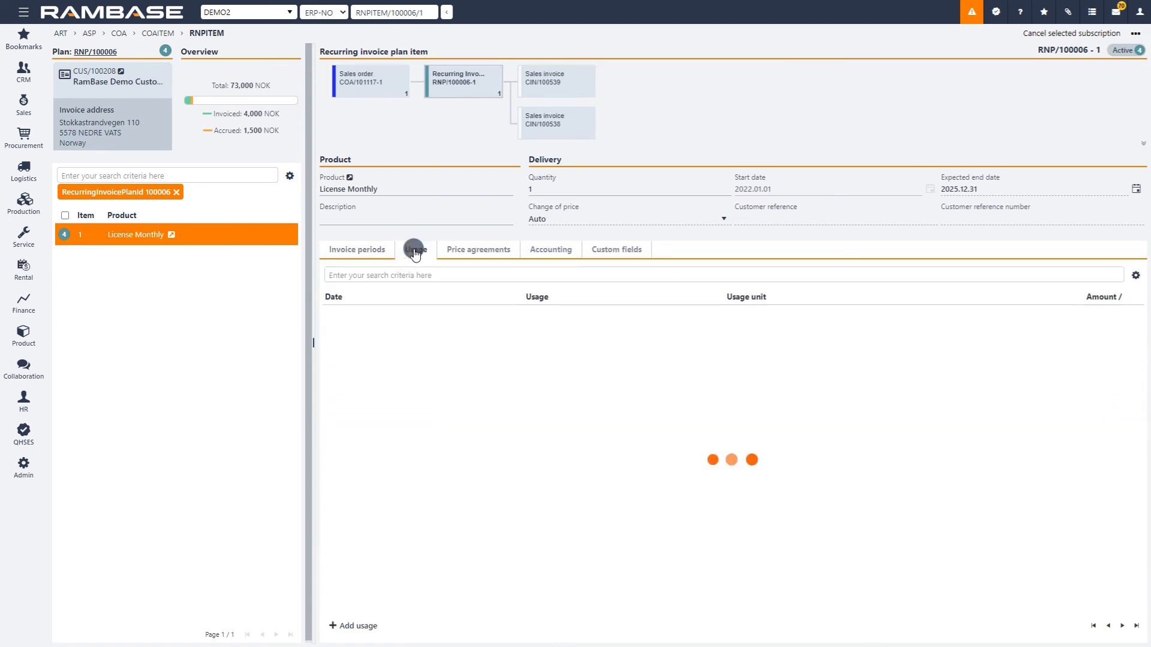
click(340, 627)
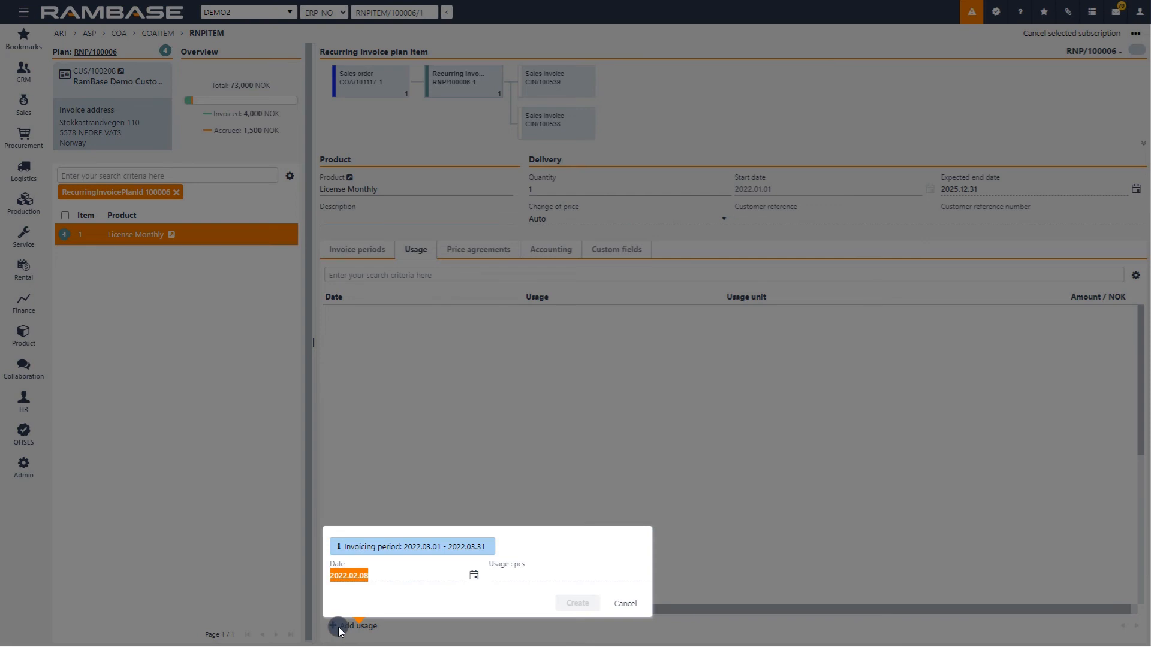
click(474, 576)
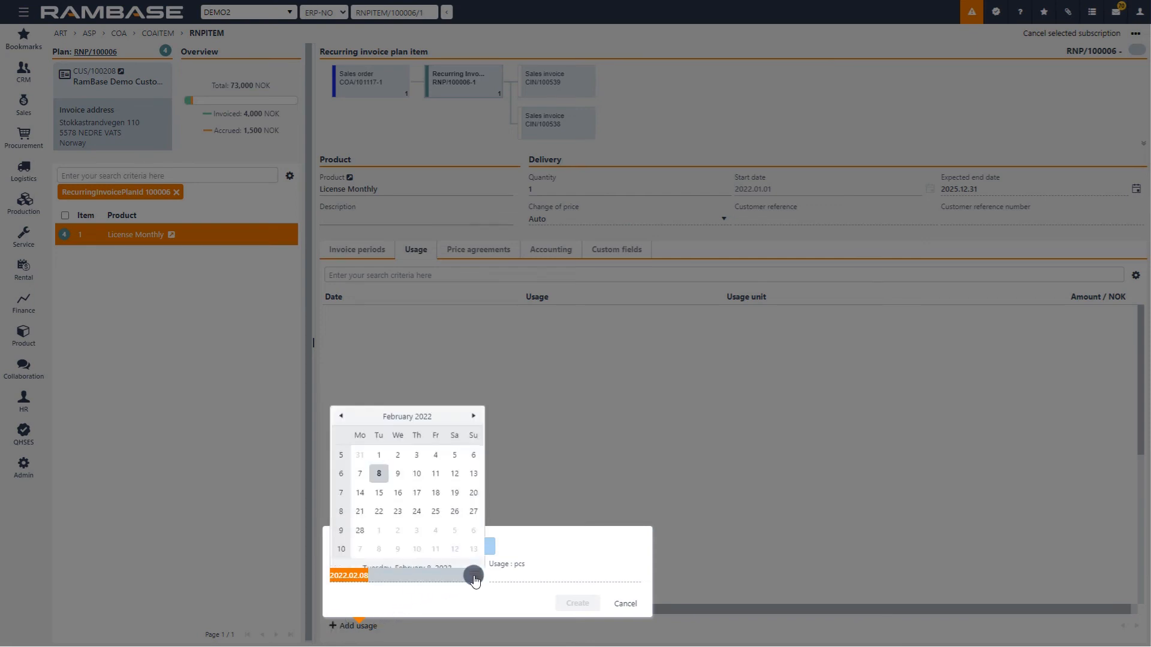
click(473, 409)
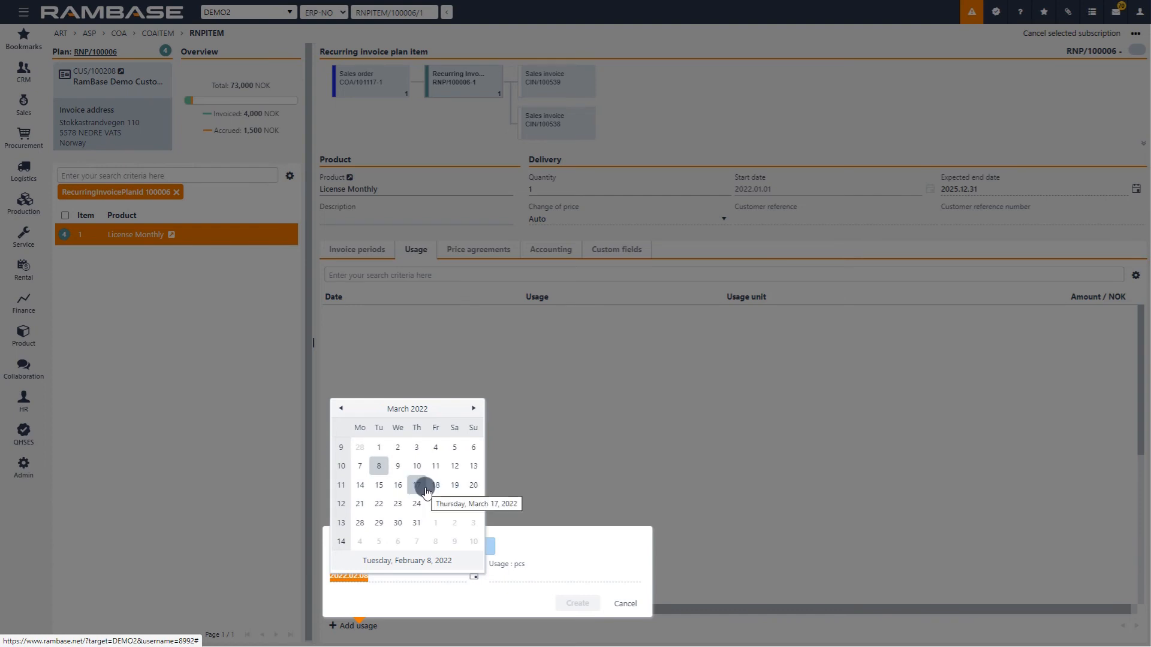
click(426, 490)
click(530, 576)
text(10)
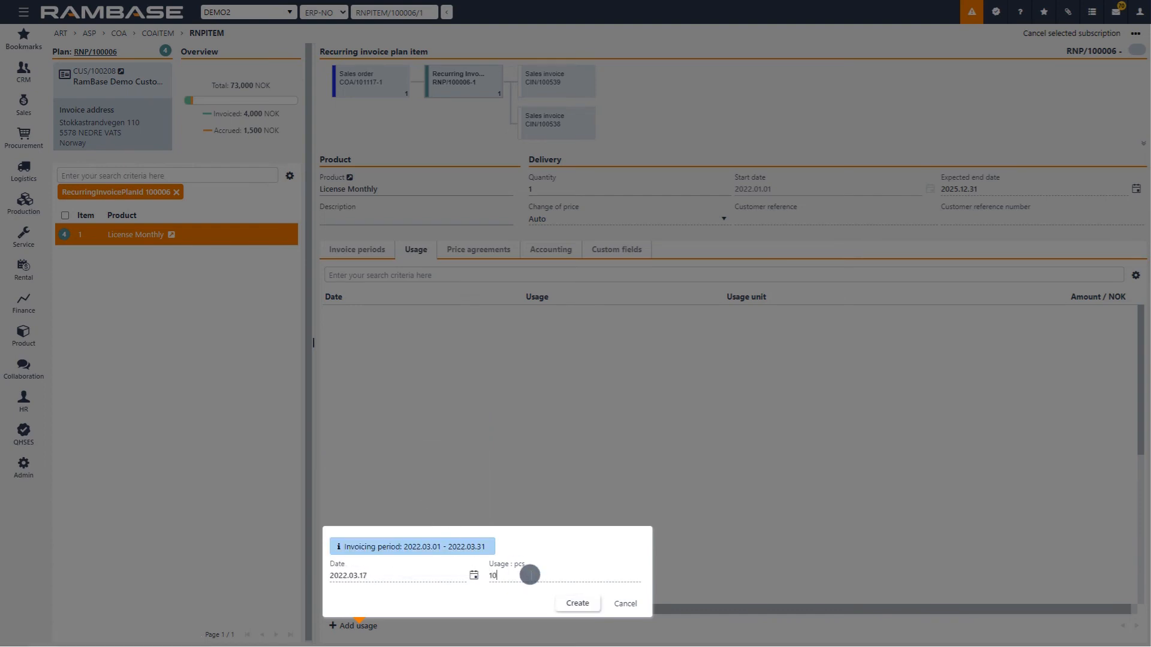
click(594, 606)
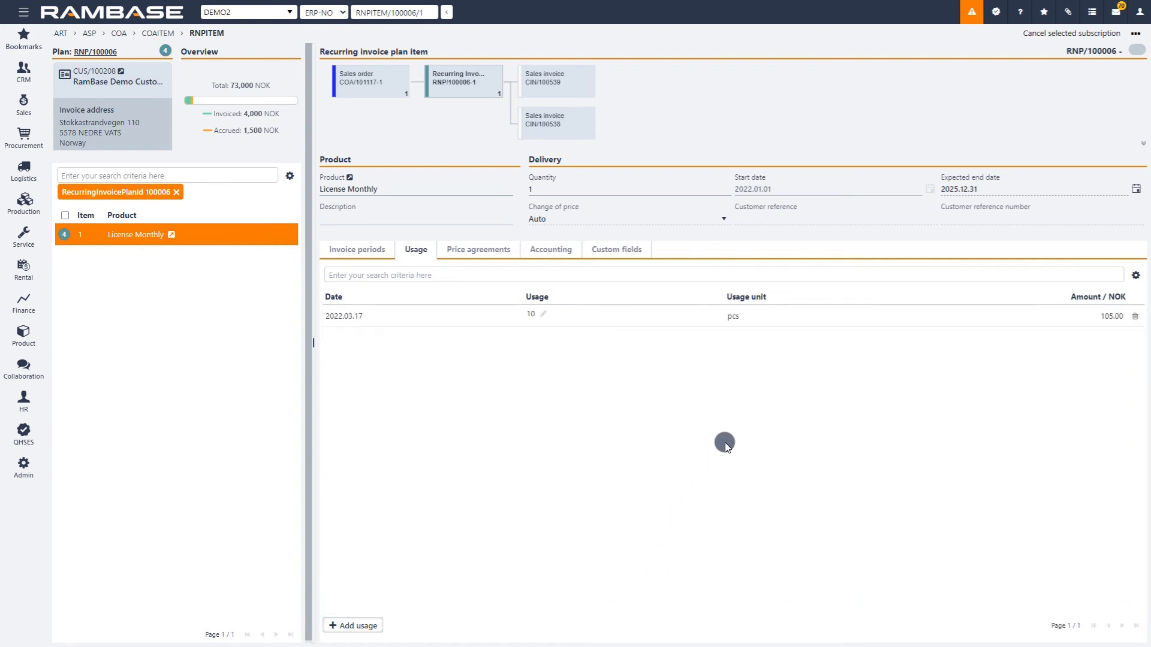
click(356, 251)
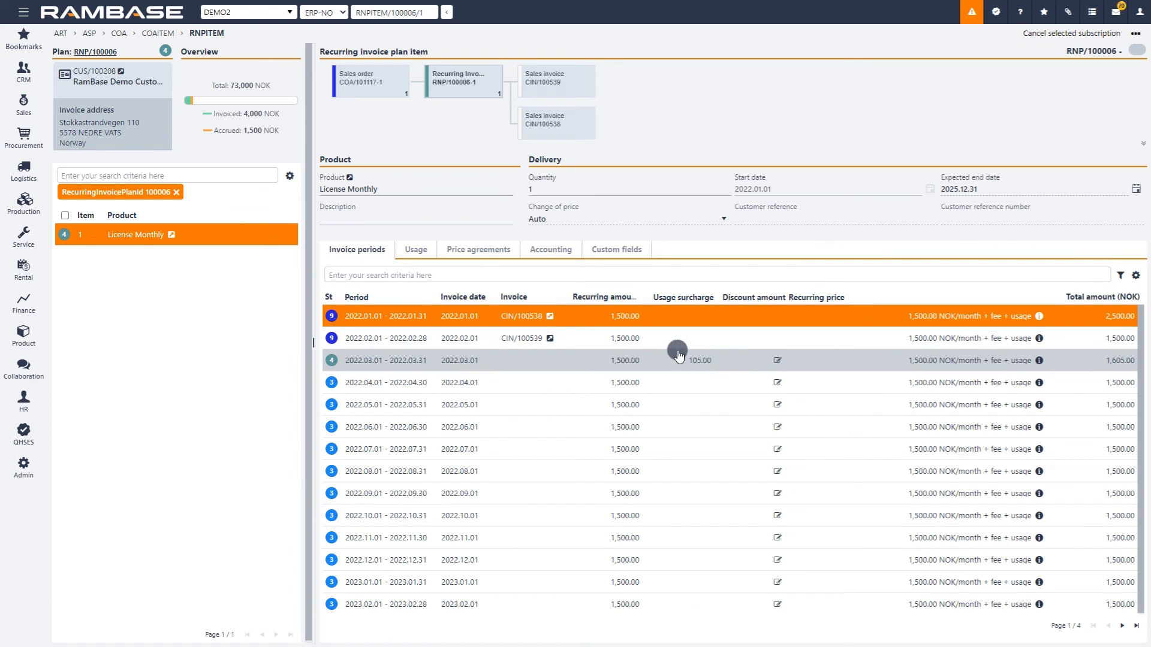
Examine the License Monthly plan item's current price agreement, including its price steps, fees and usage steps, and its accounting settings.
click(477, 250)
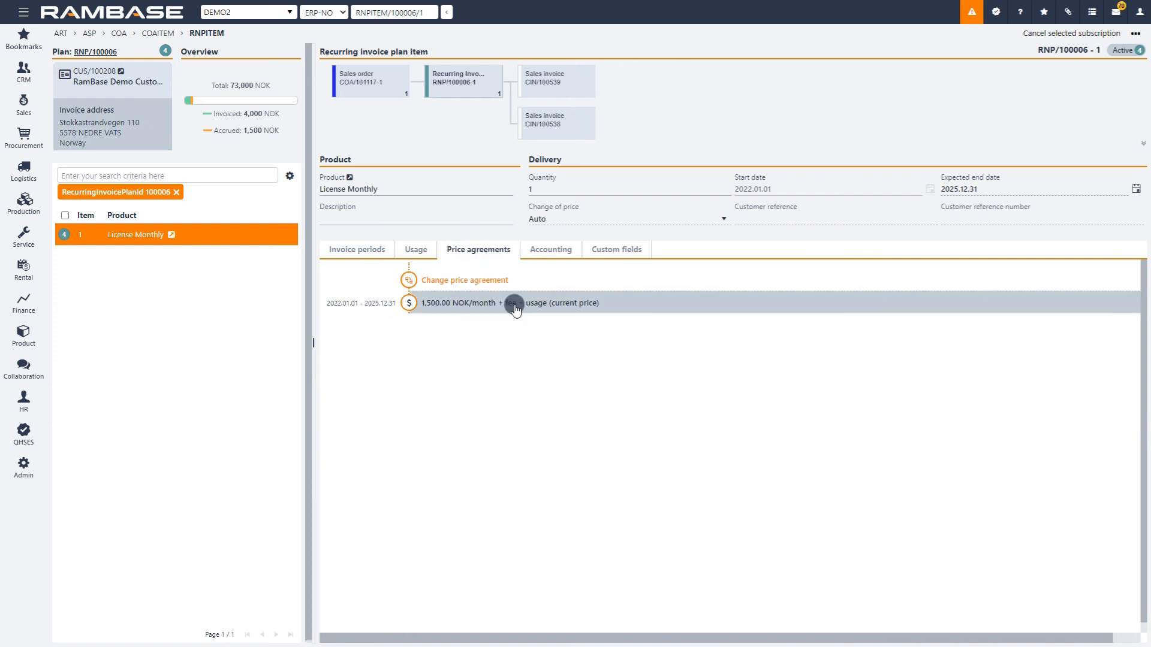
click(446, 303)
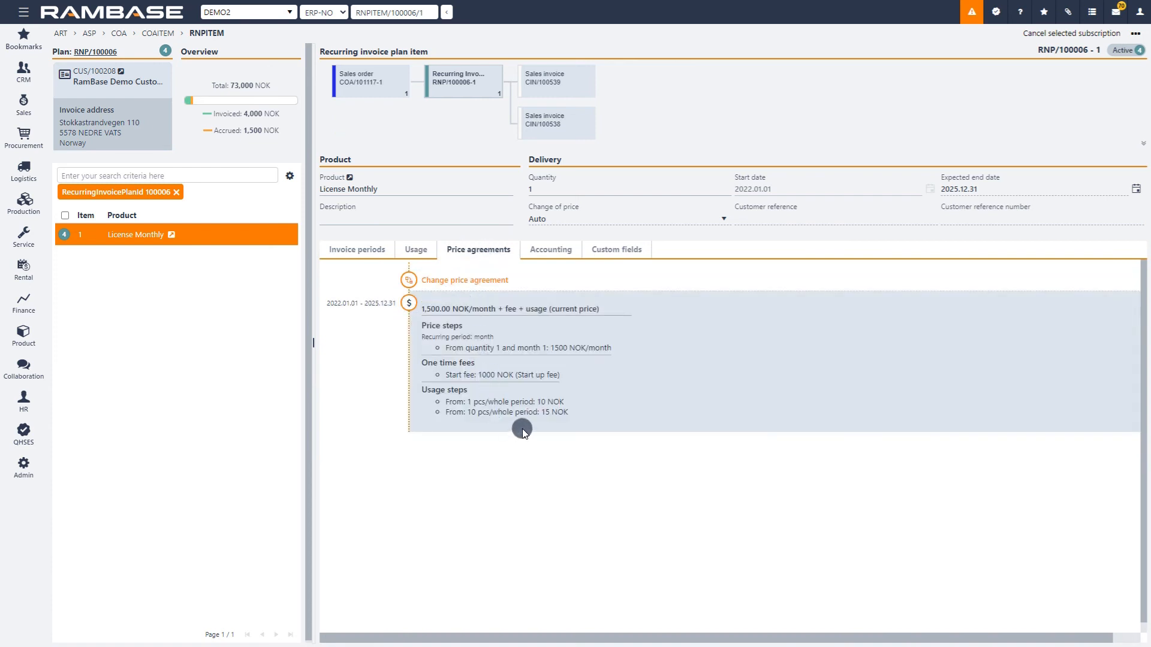
click(547, 251)
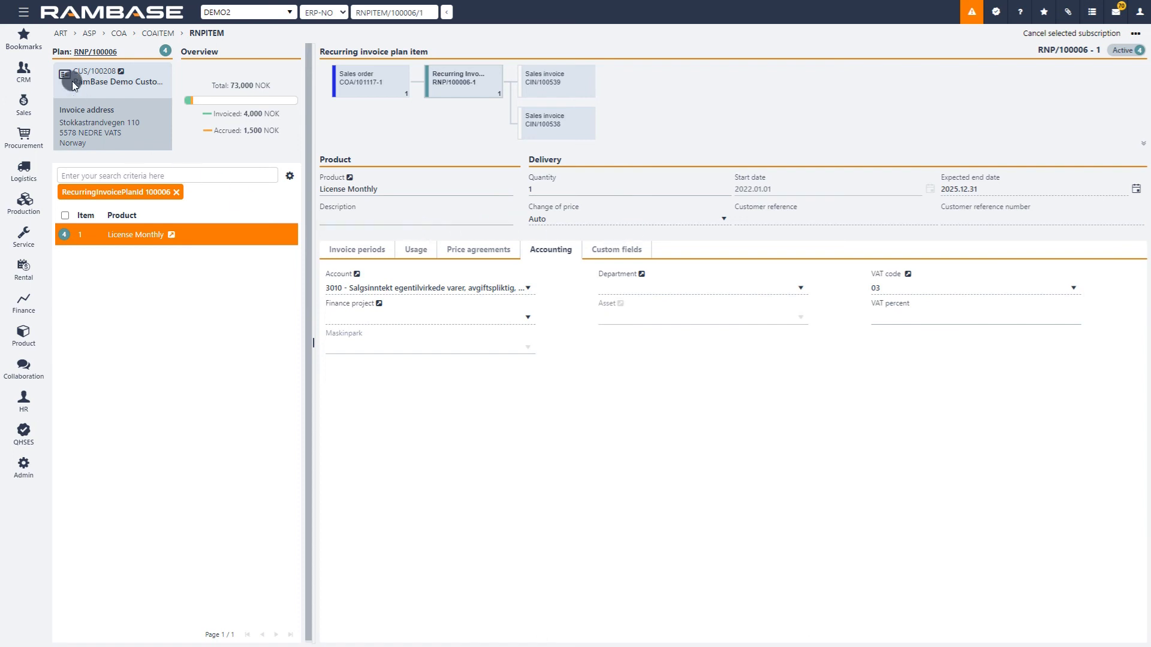
Open the Demo recurring invoice plan that contains the item and set its advance invoicing to 3 days from the base date.
click(105, 52)
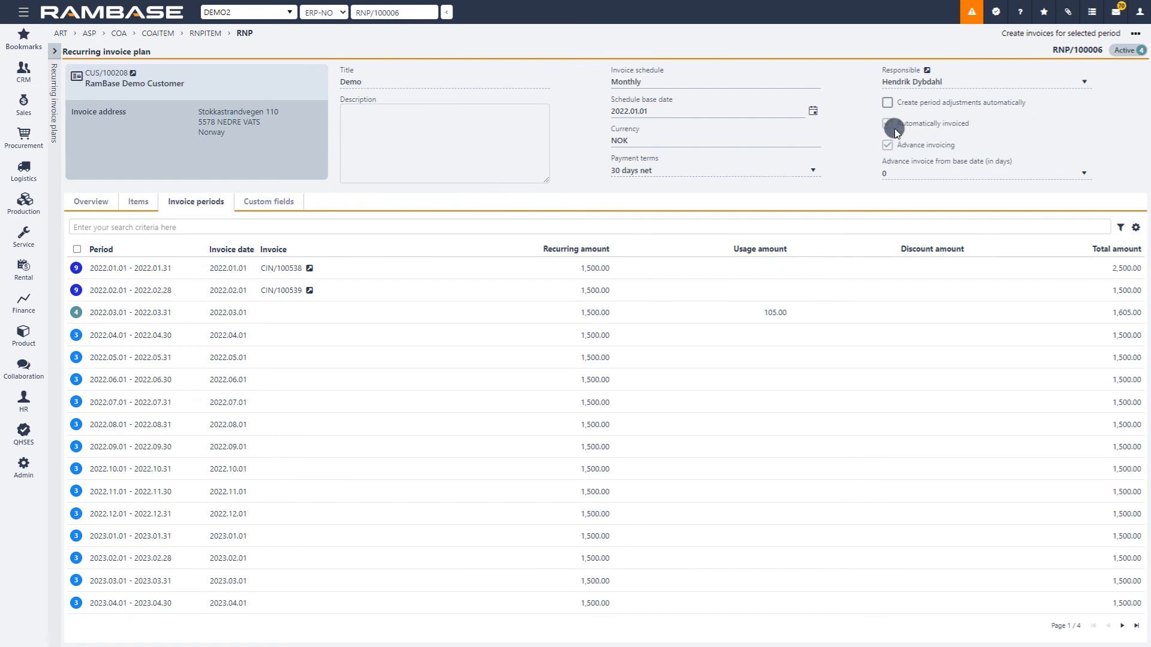
click(941, 170)
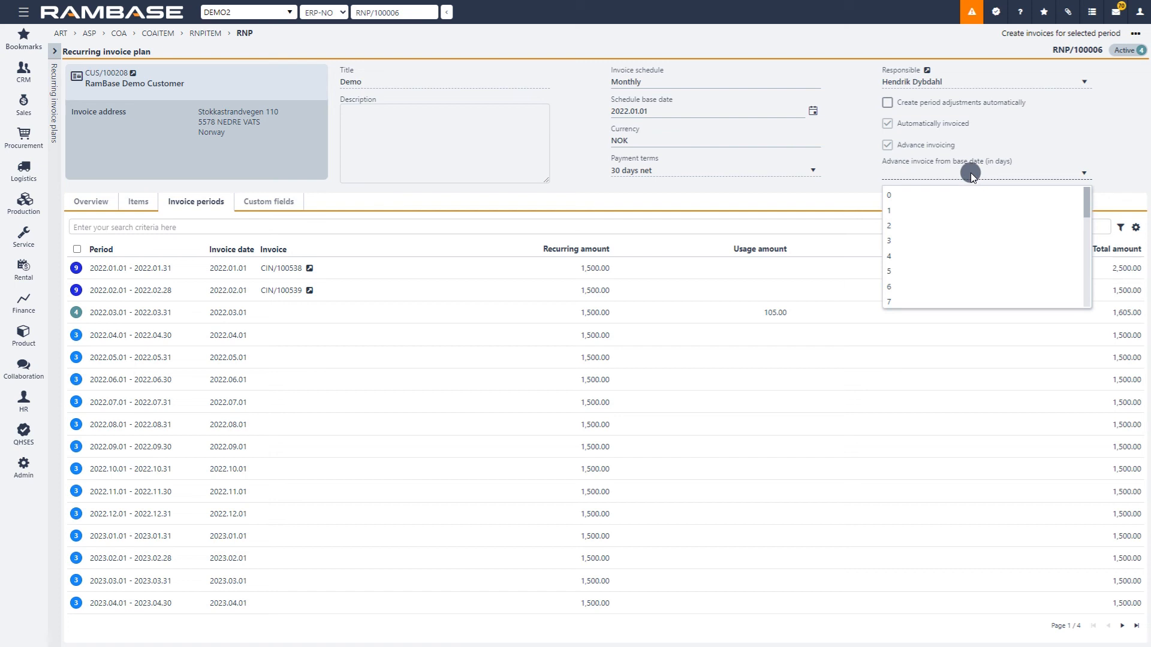
click(900, 238)
click(693, 336)
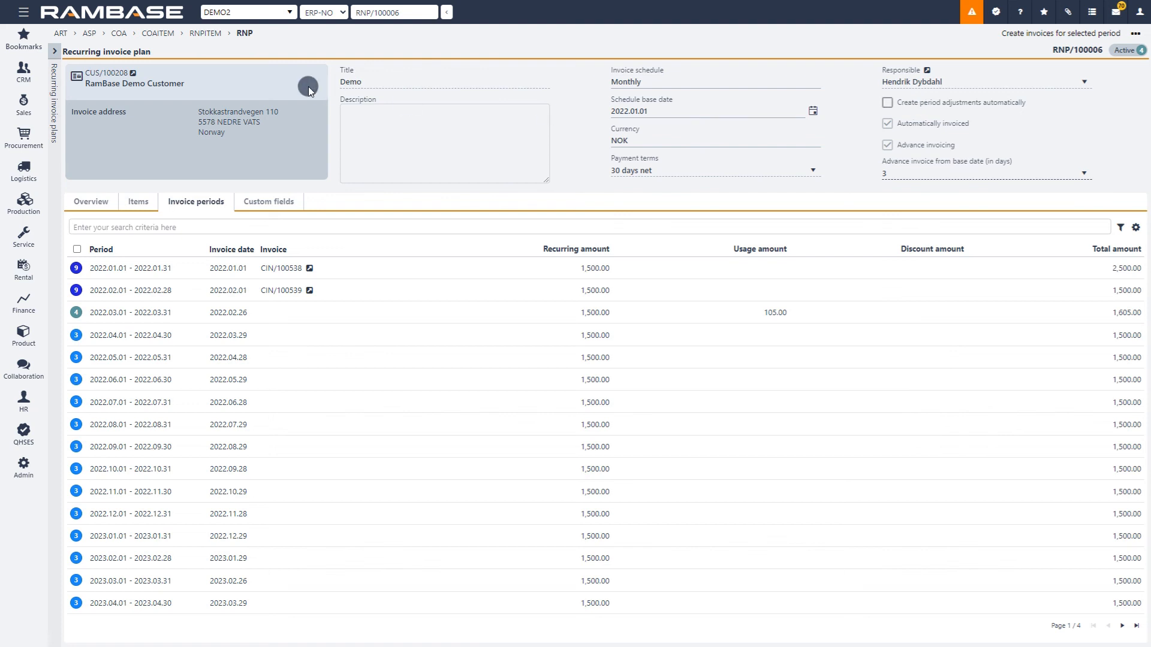
Review the Demo plan's items and overview chart, and compare it with the License cost, Weekly subscription and Yearly Invoice plans.
click(140, 202)
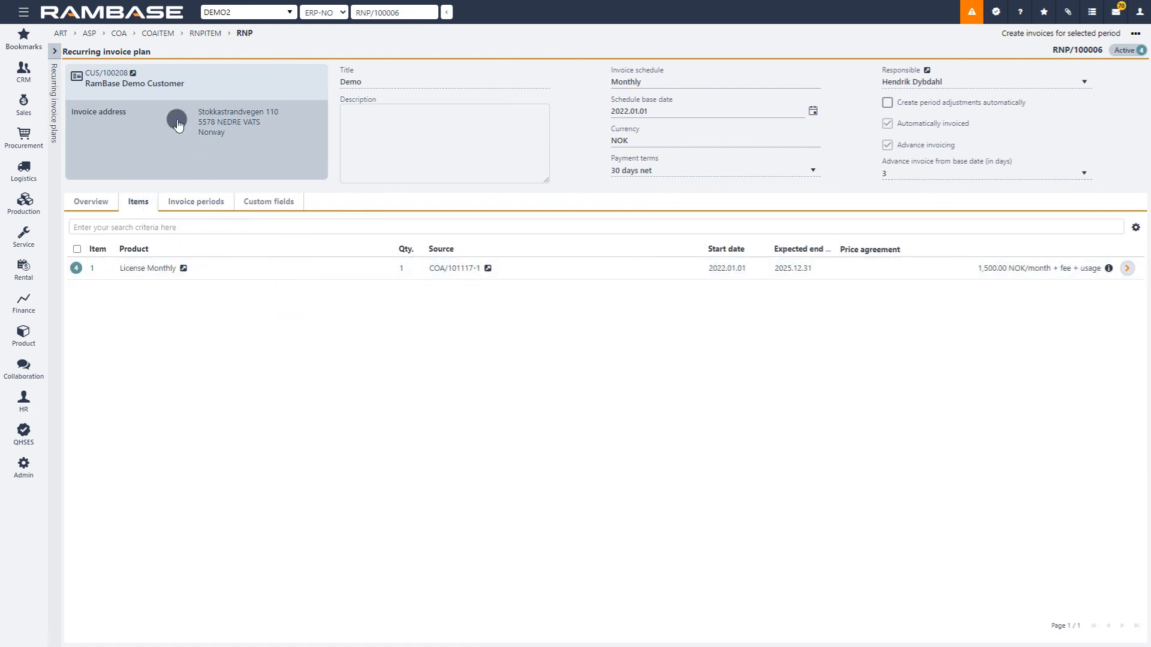
click(92, 203)
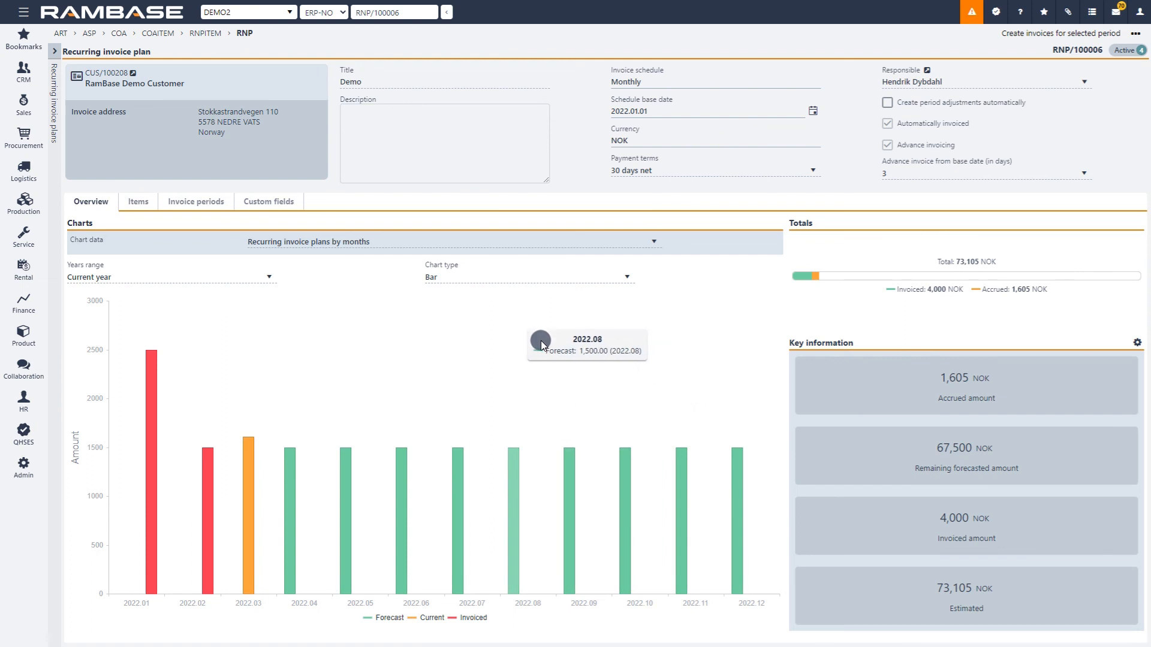
click(52, 51)
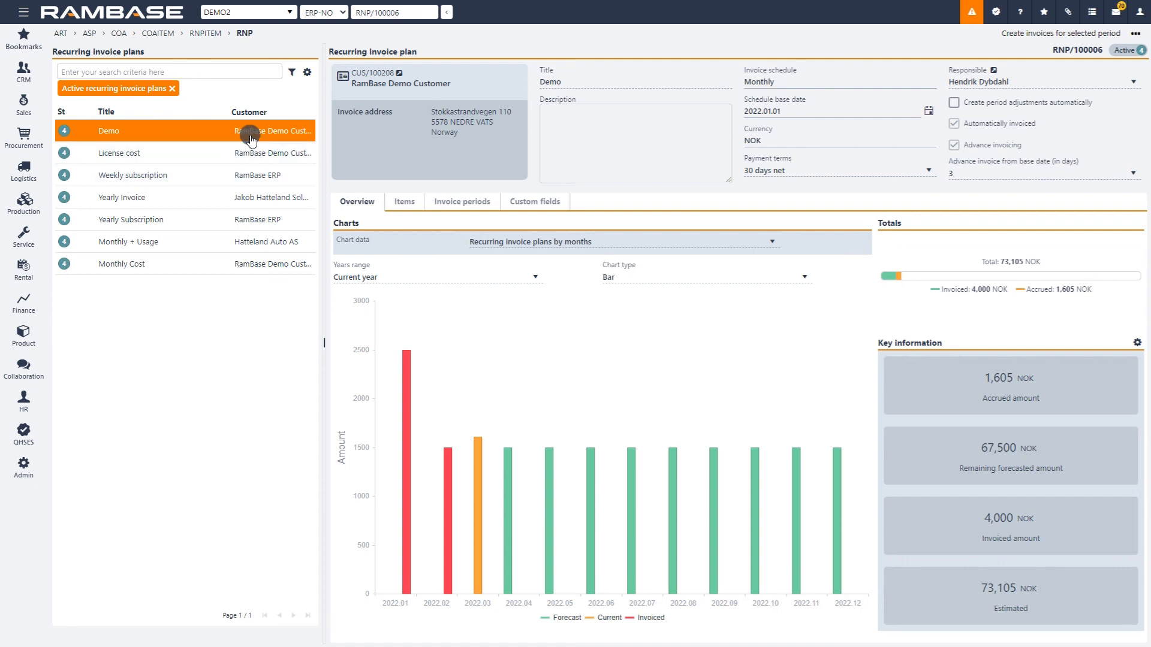
click(214, 155)
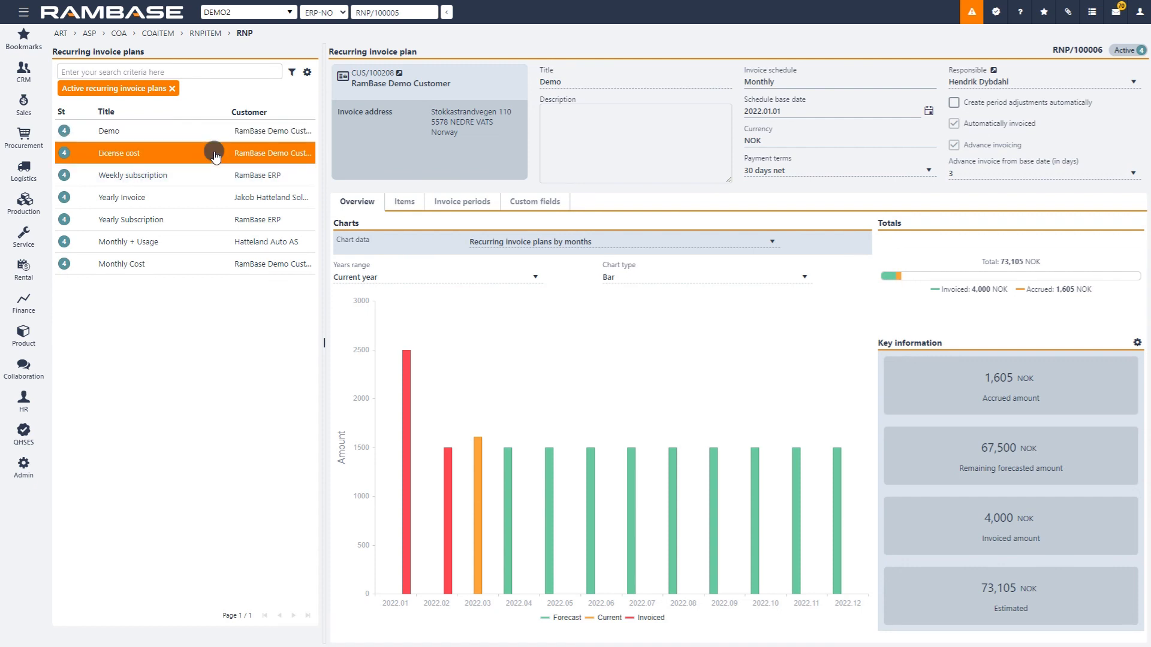
click(187, 174)
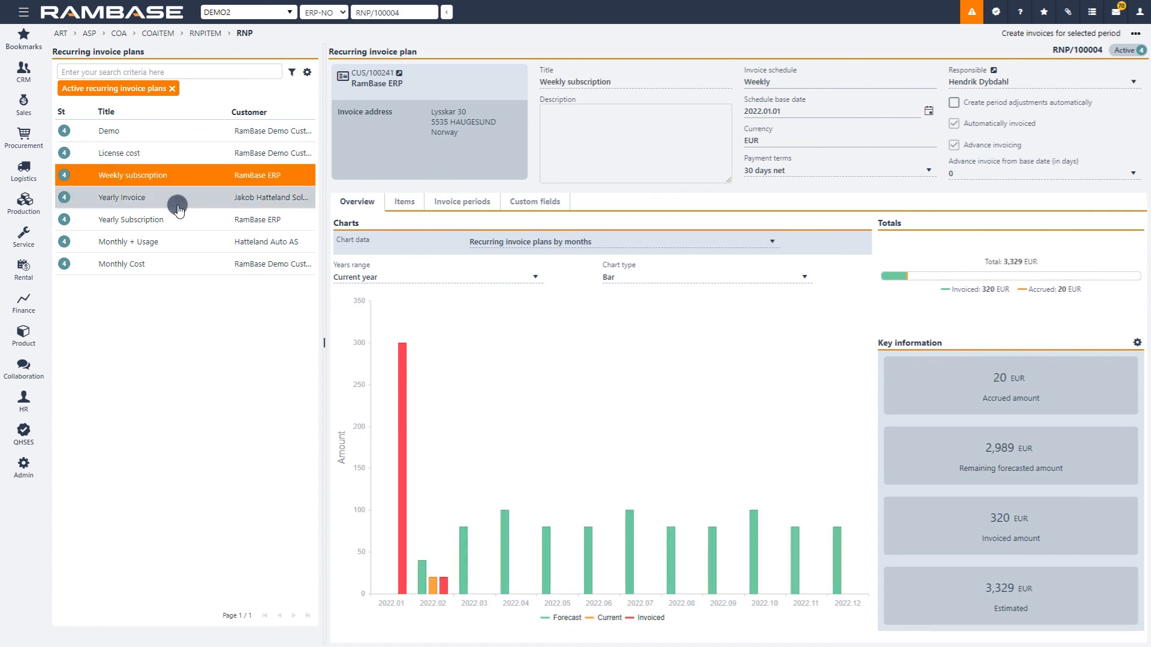
click(178, 207)
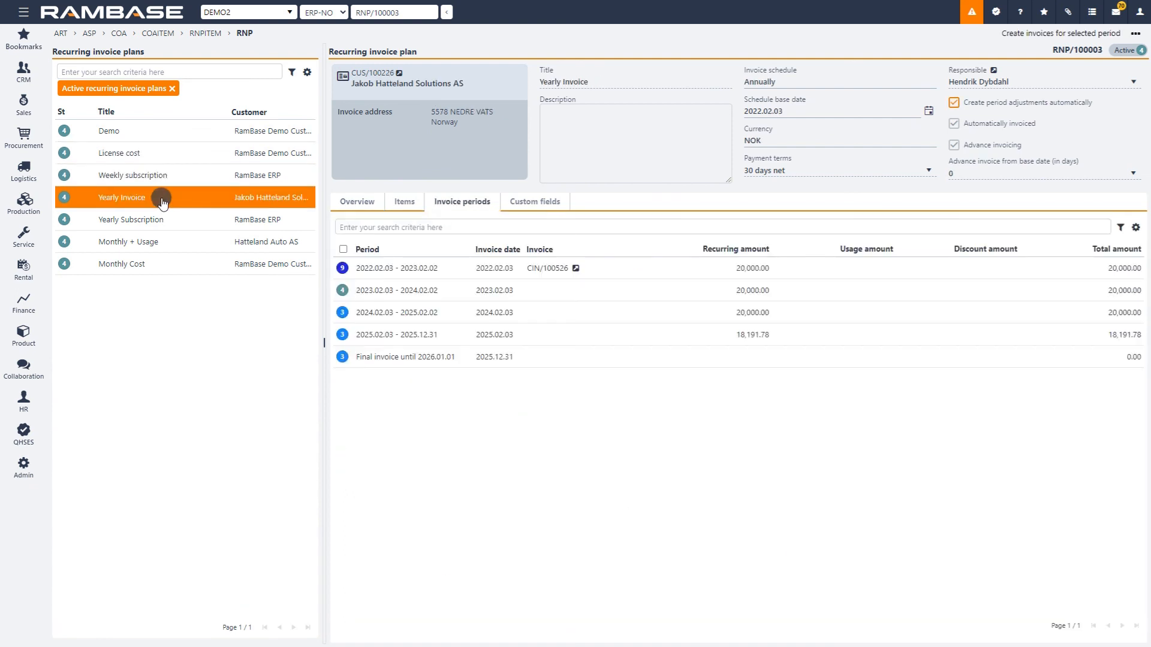
Open the Monthly + Usage plan and check the status and available actions of its 2022.02.02 - 2022.02.03 invoice period.
click(162, 240)
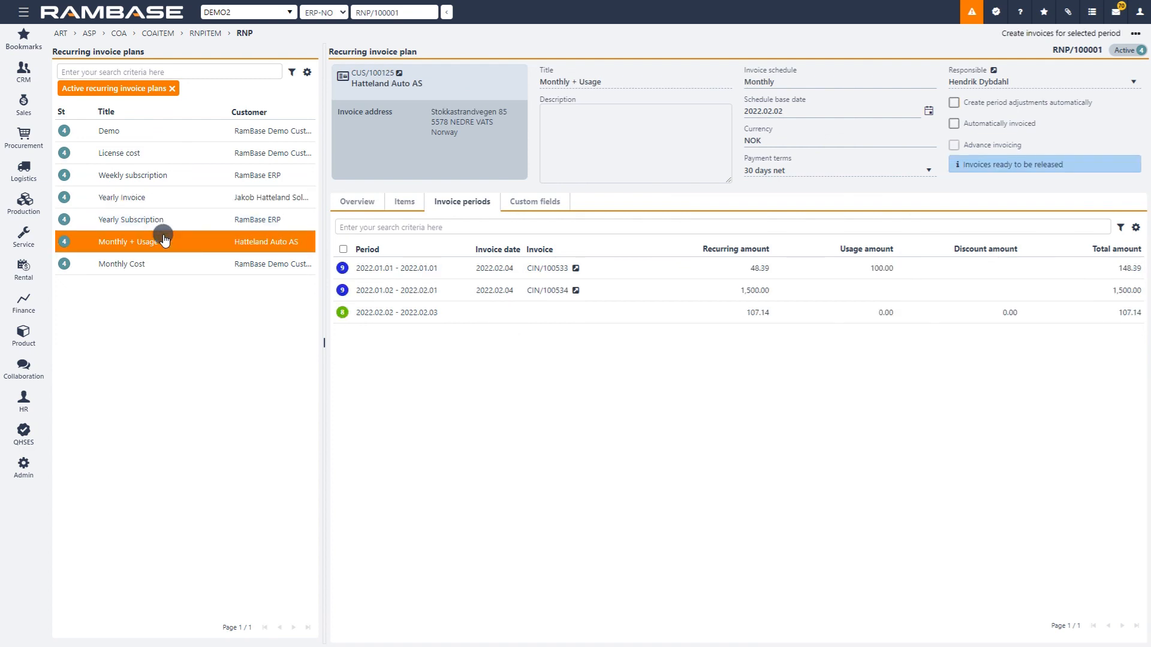
mouse_move(340, 315)
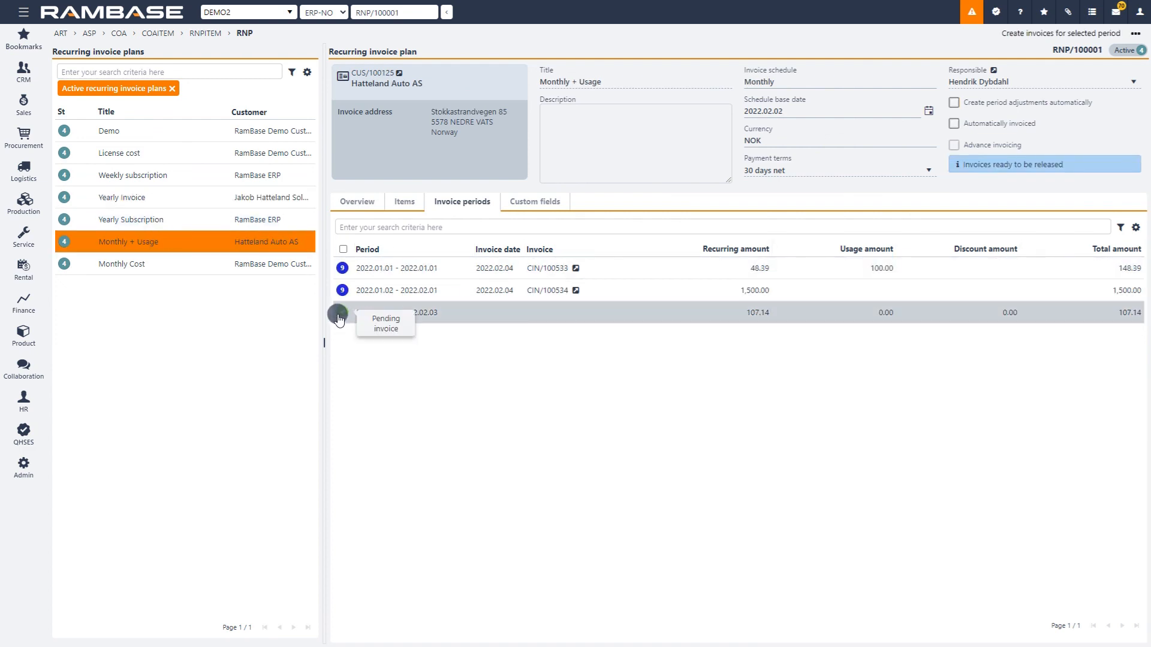
click(341, 314)
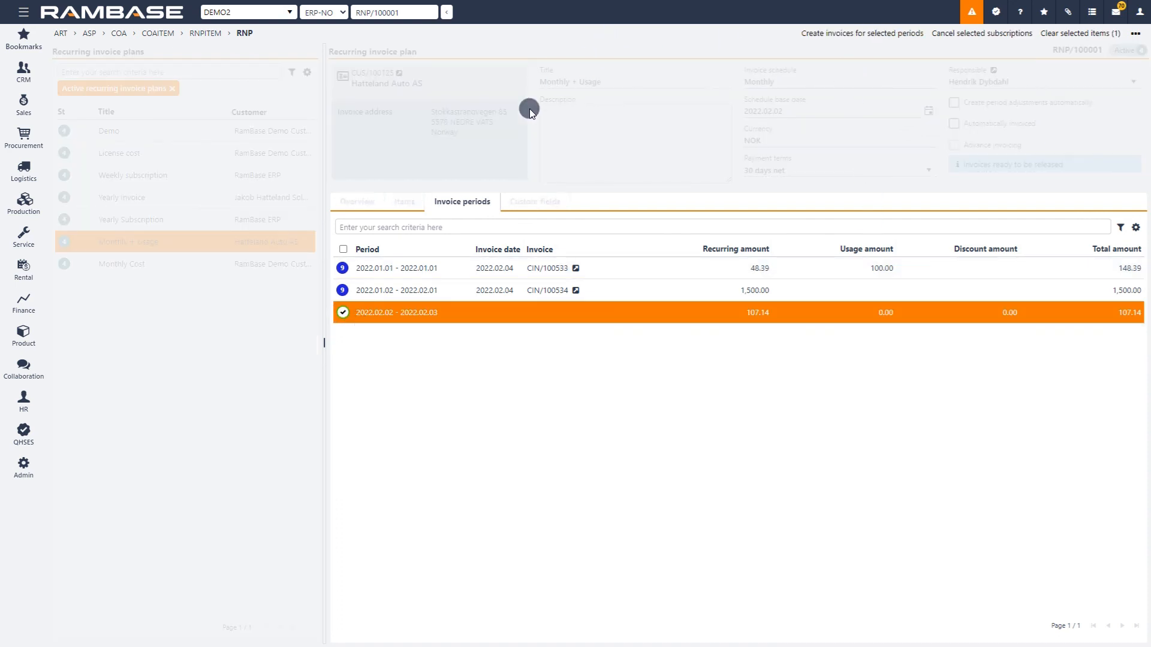
click(344, 314)
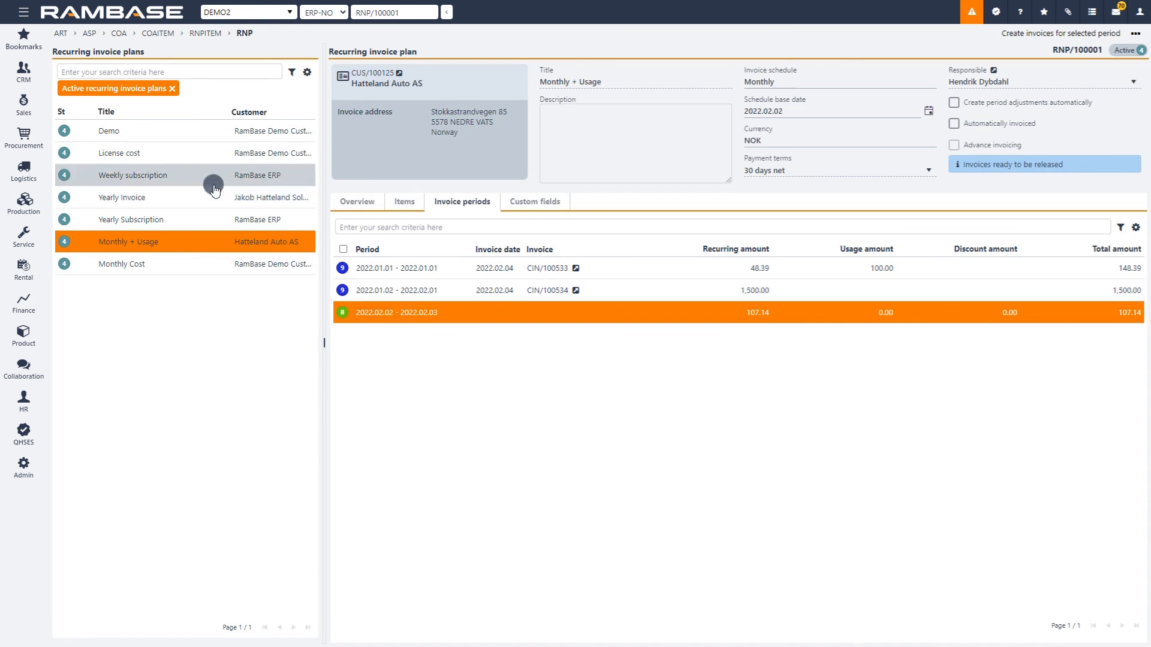
Open the sales invoice for the Demo plan's January 2022 period, check its items, and register and send it by email.
click(189, 137)
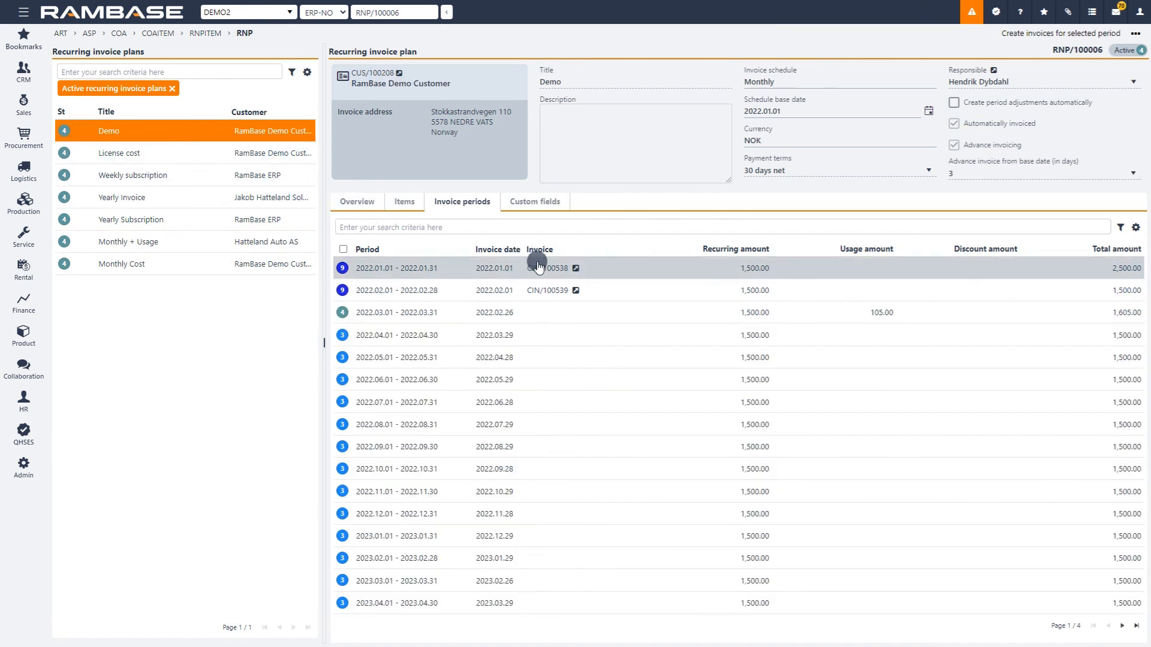
click(574, 270)
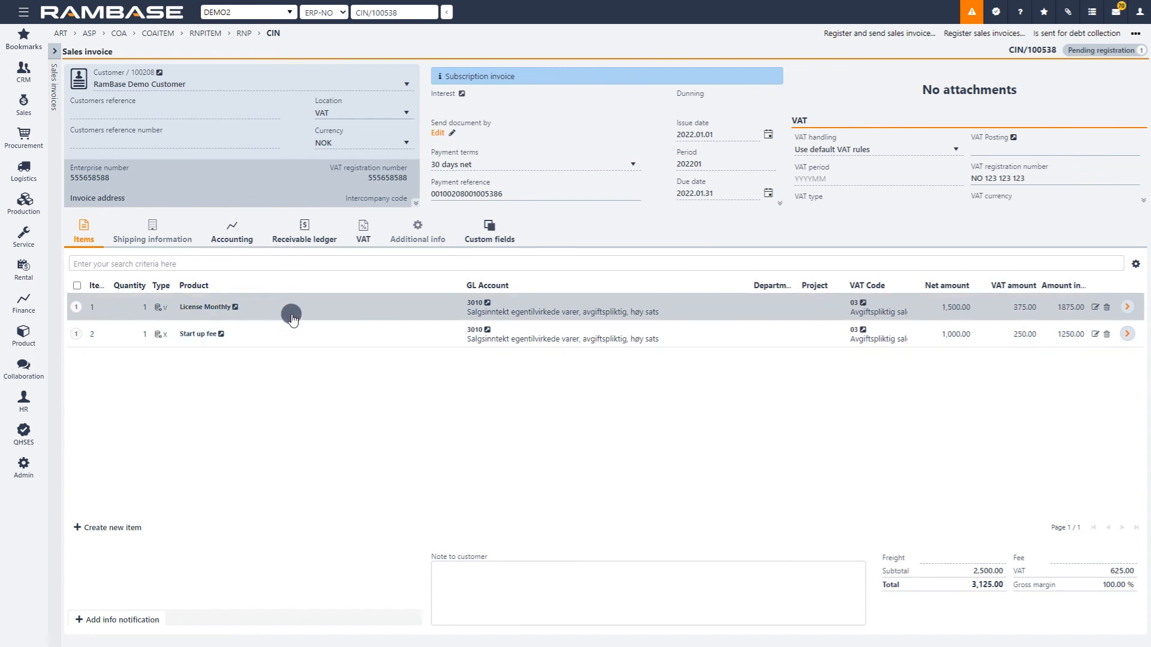
click(341, 328)
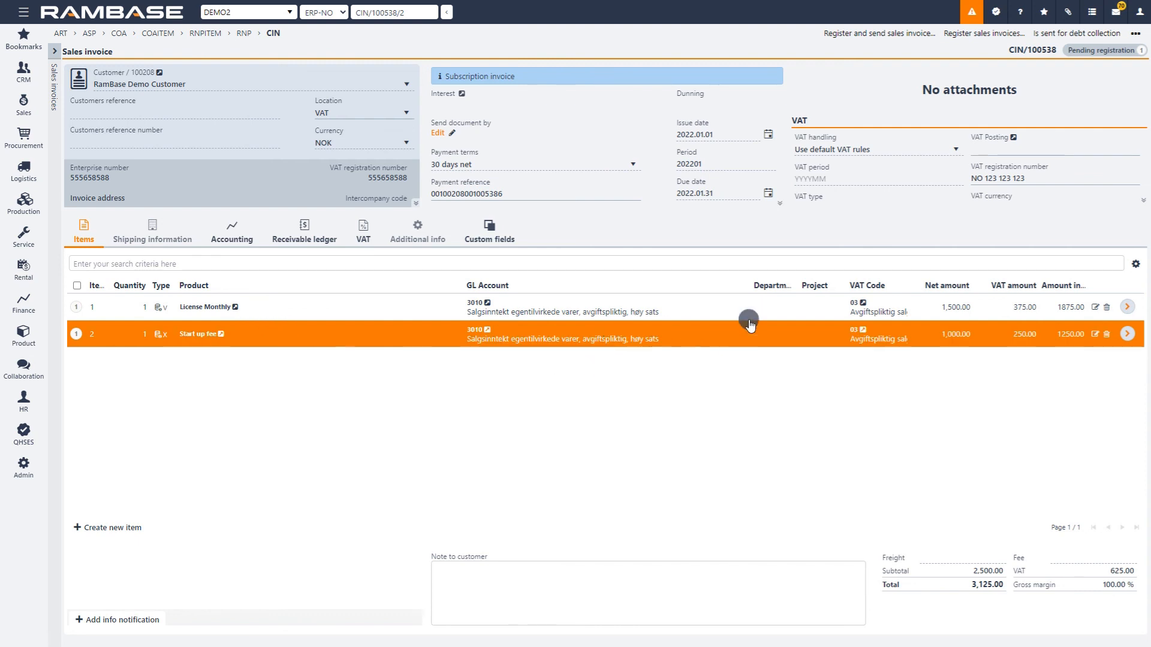
click(880, 34)
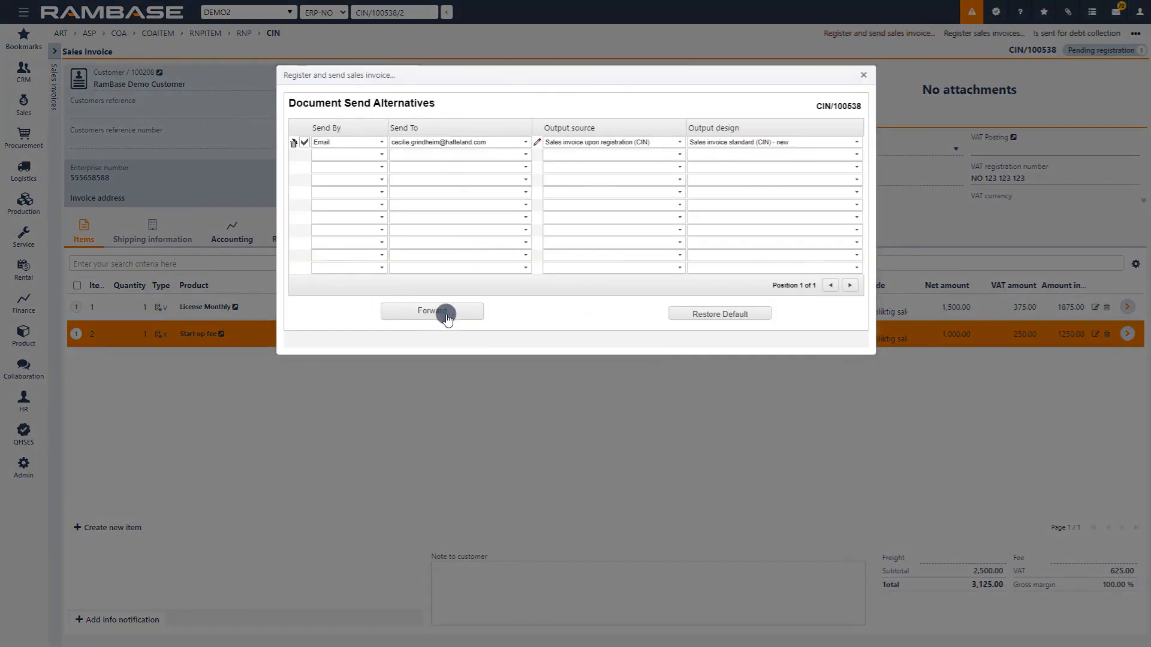
click(438, 310)
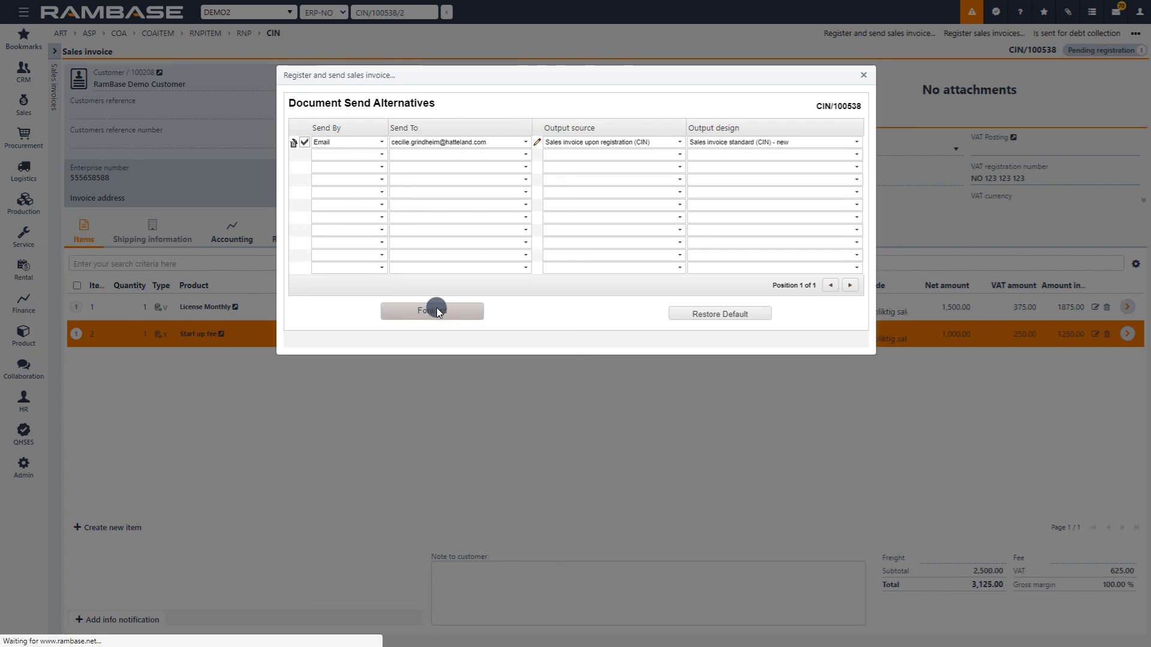